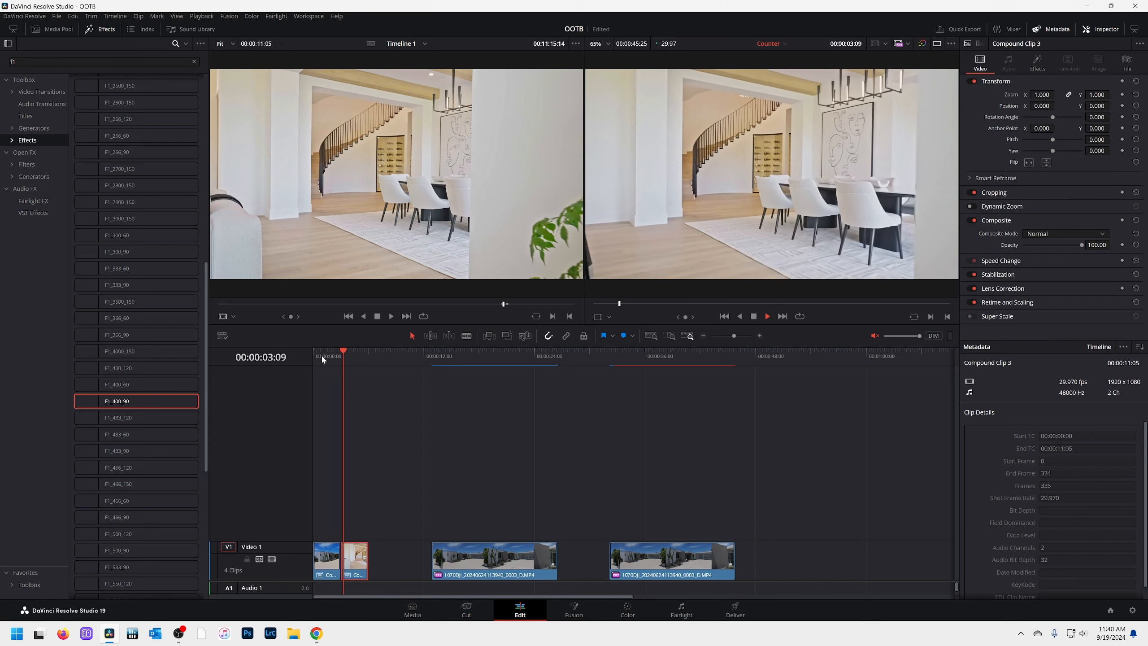
- Play the first two joined clips several times from the start of the timeline to review the speed-ramp transition
left_click(323, 358)
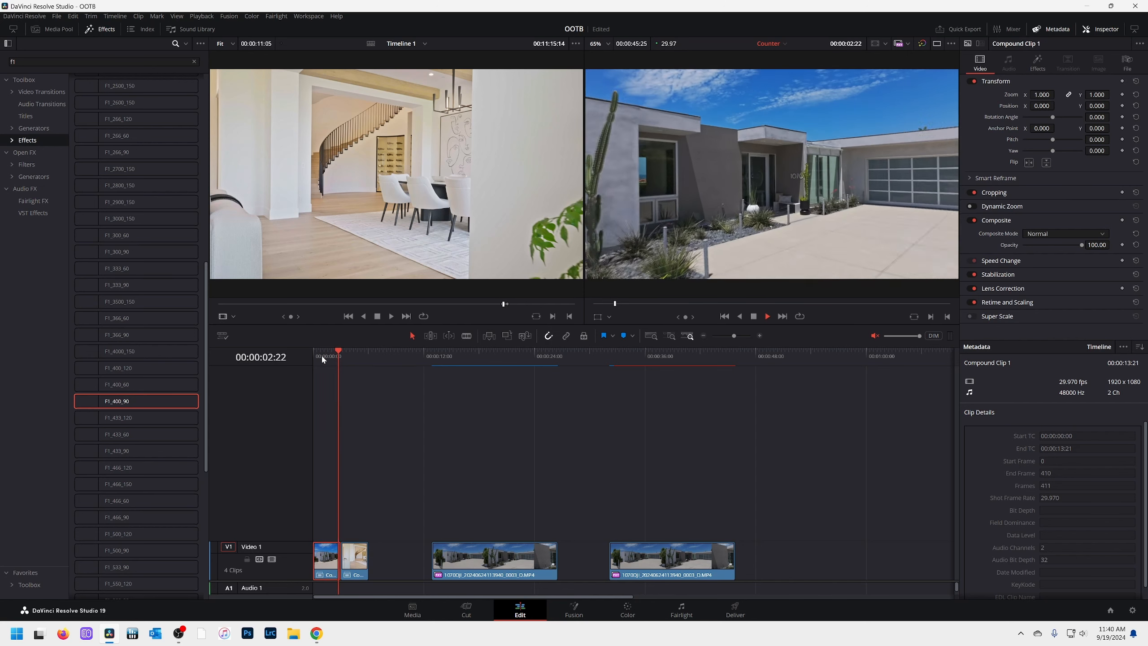
left_click(323, 357)
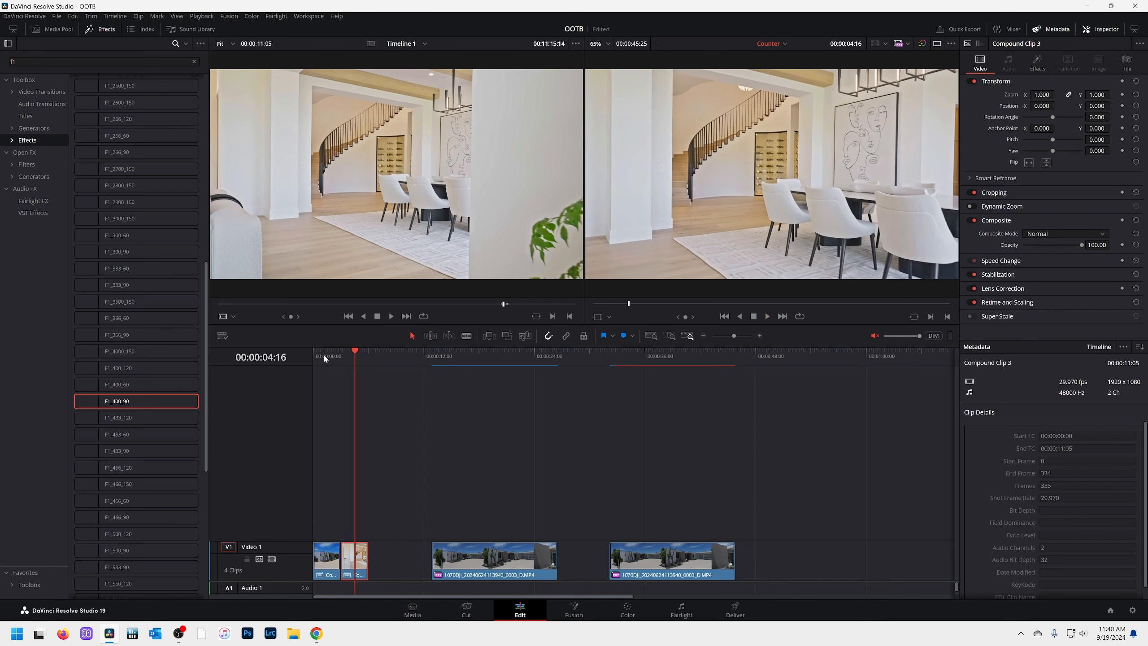
left_click(323, 355)
key("space")
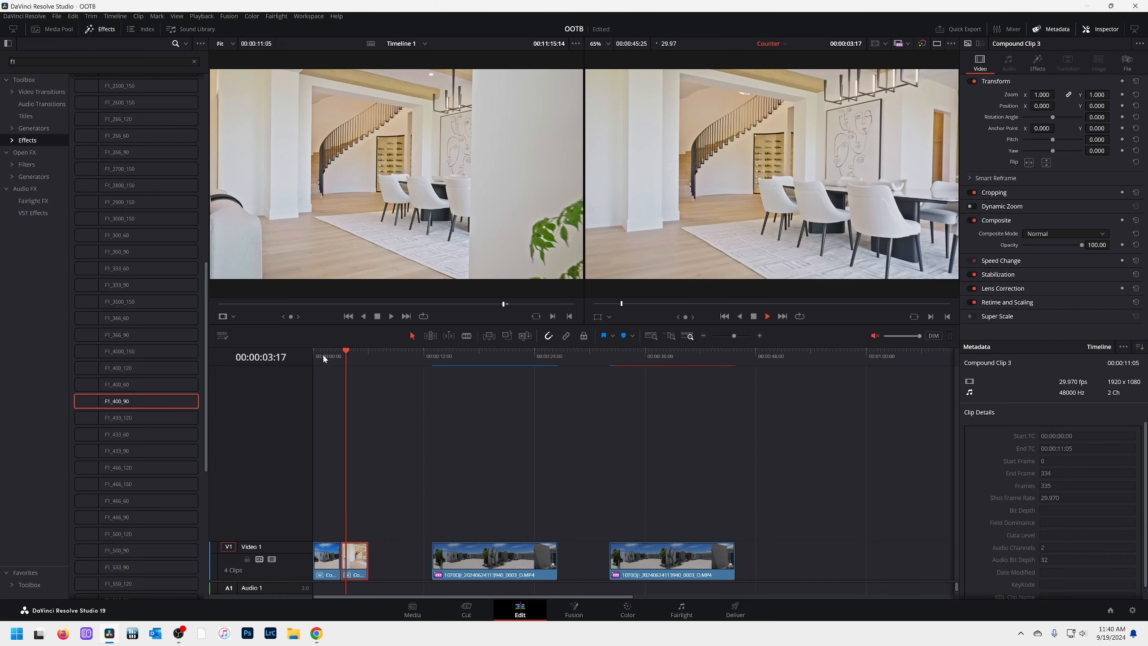
left_click(323, 354)
key("space")
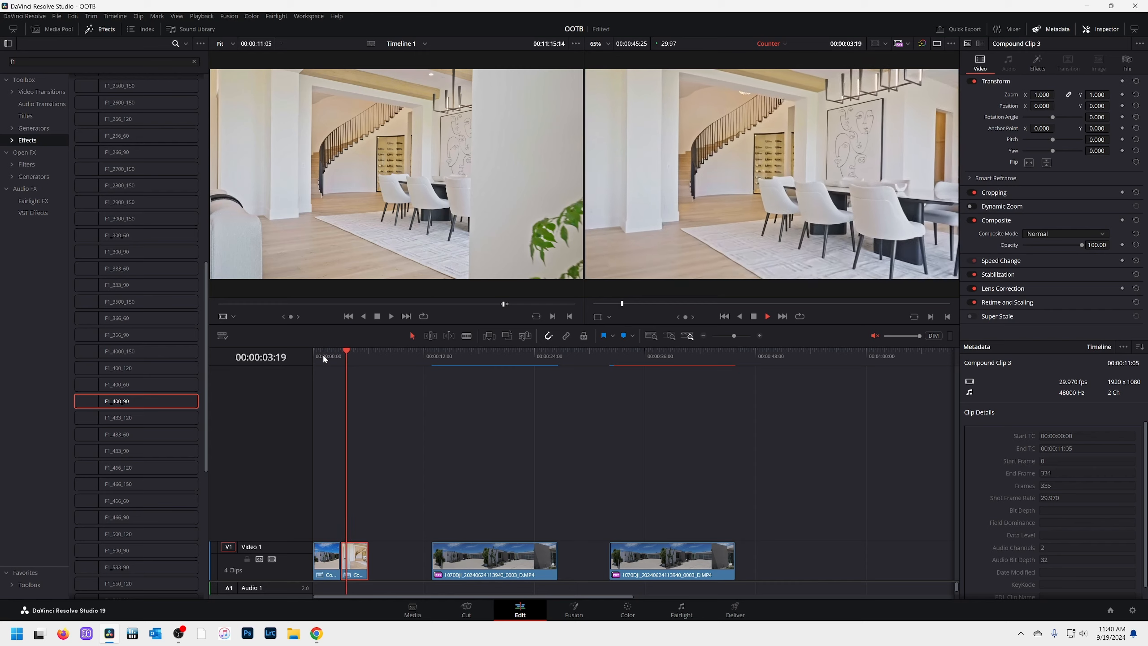
left_click(323, 354)
key("space")
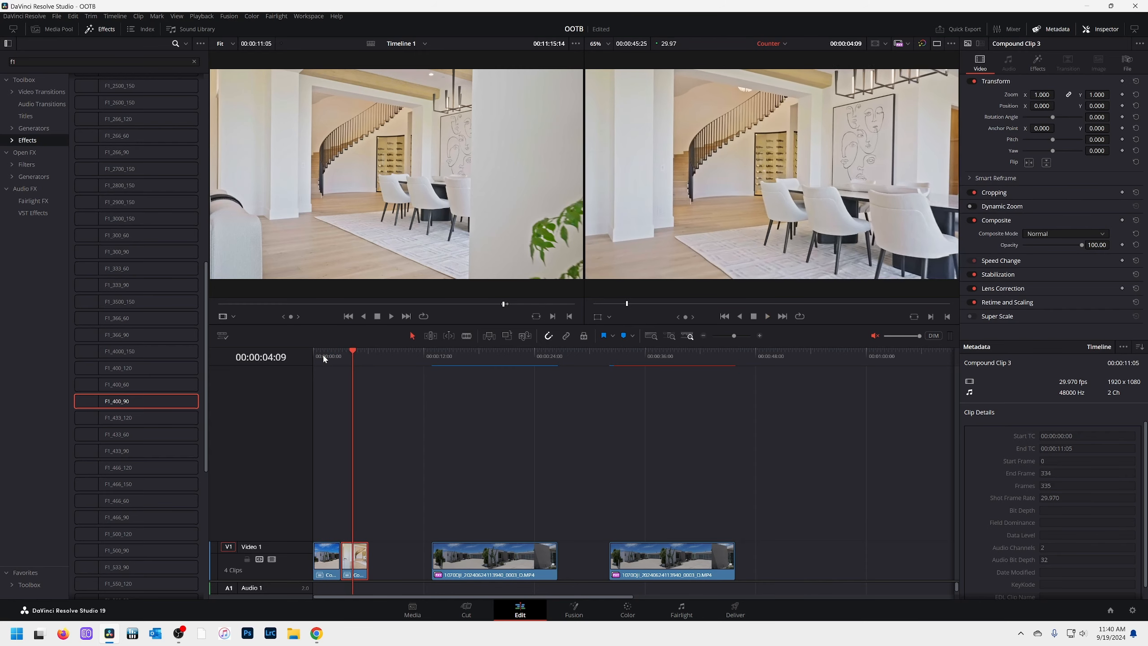
key("space")
left_click(322, 355)
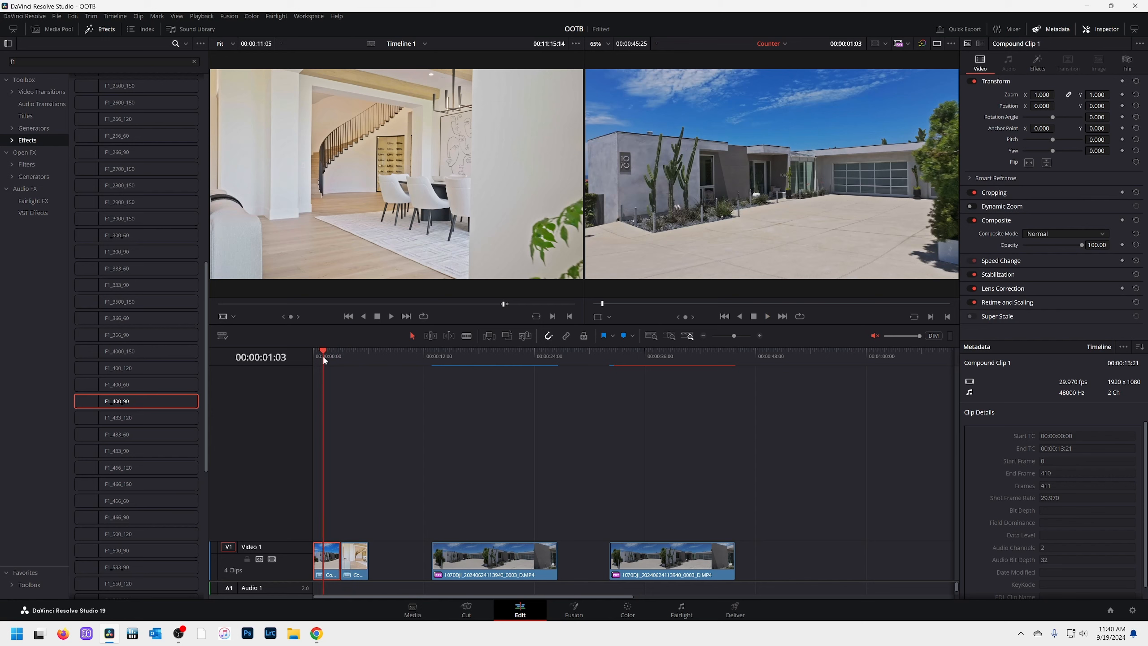
left_click_drag(322, 355, 315, 360)
key("space")
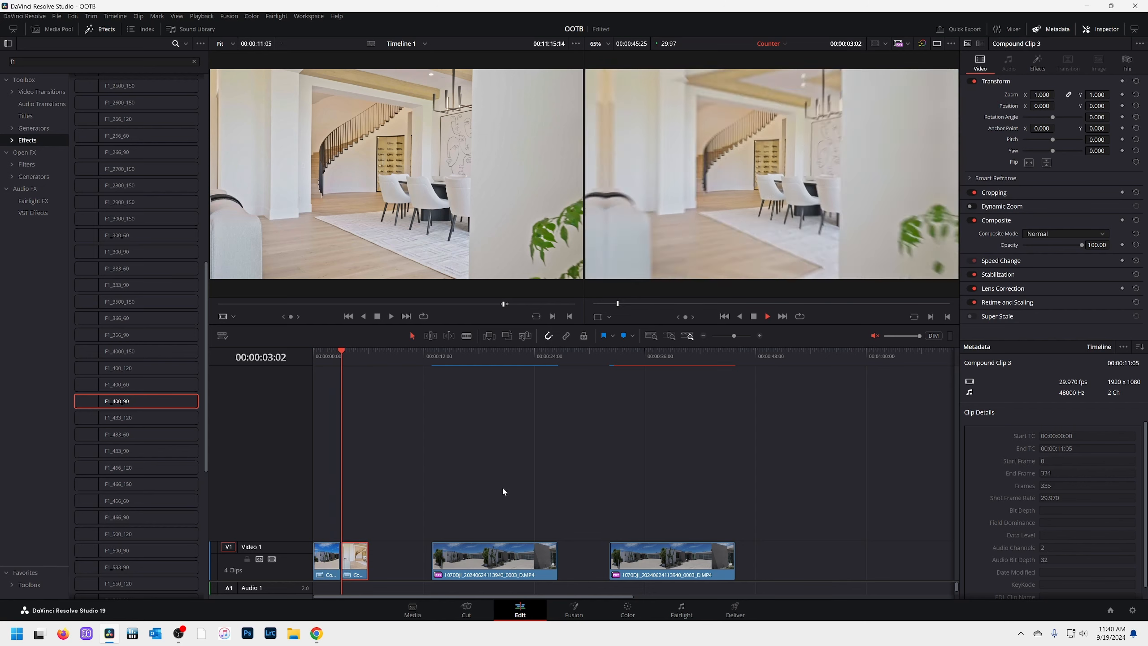
key("space")
- Scrub and replay the stretch around the cut between the exterior clip and the dining room clip
left_click_drag(359, 351, 323, 396)
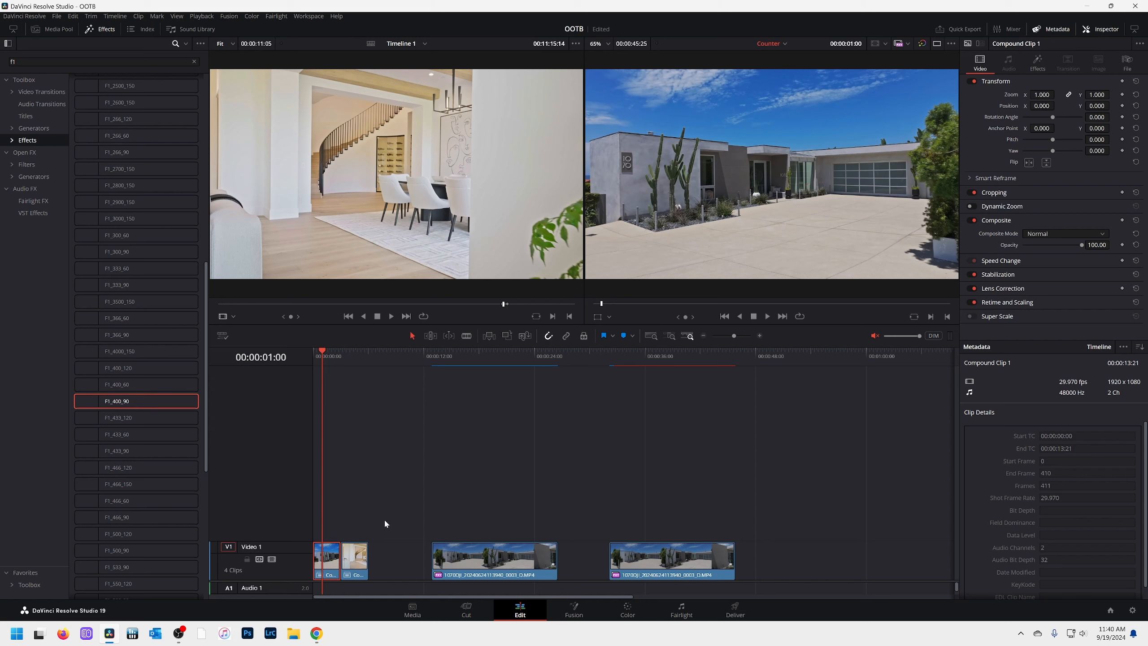
left_click_drag(324, 353, 330, 351)
key("space")
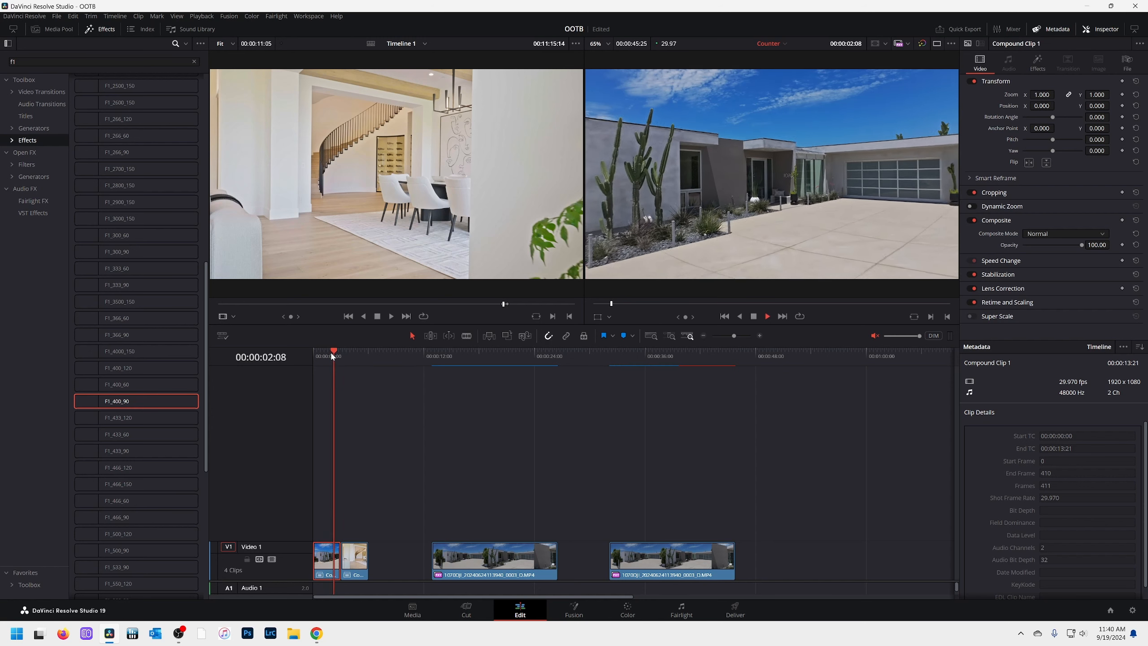
key("space")
left_click(345, 351)
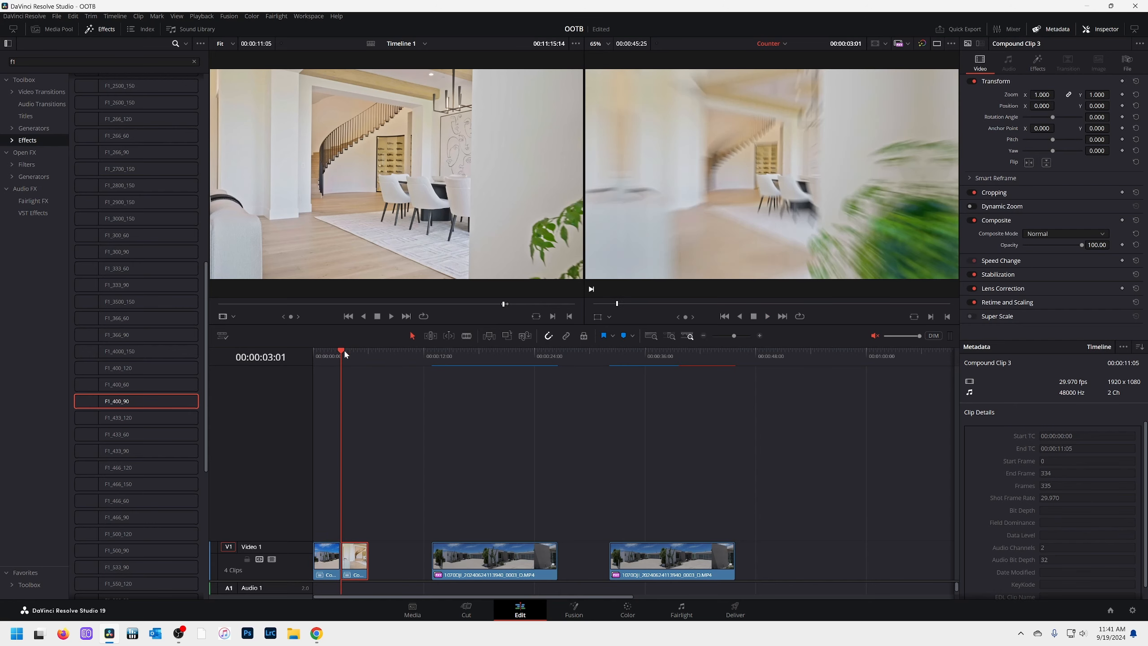
key("space")
key("space")
left_click_drag(335, 356, 352, 358)
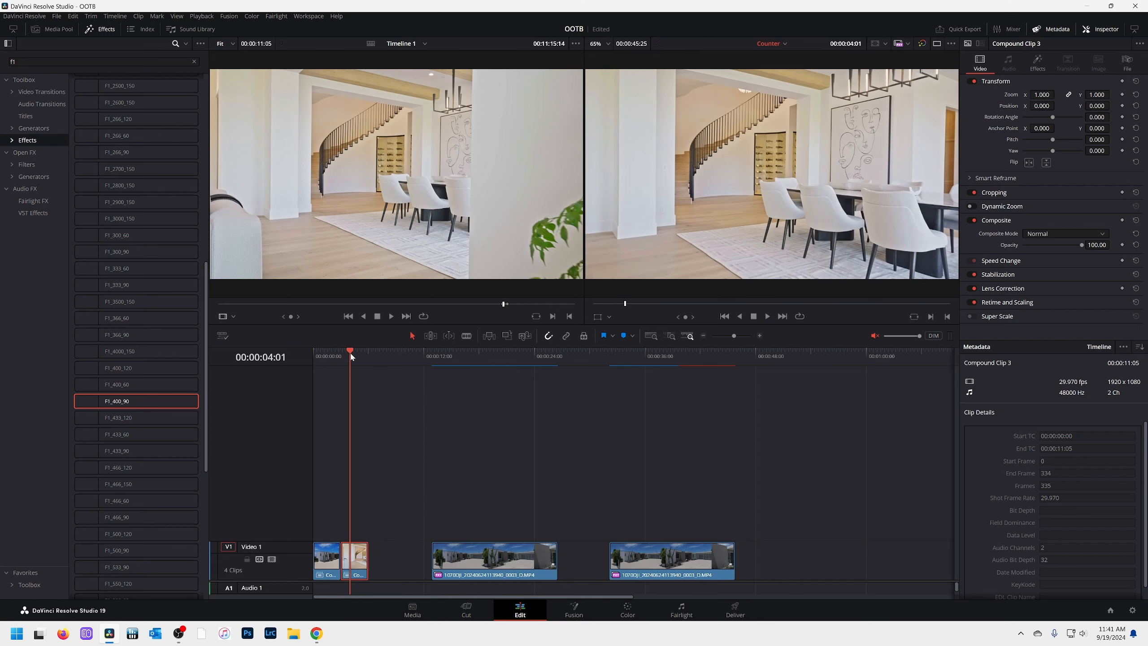
- Park the playhead in the first unprocessed driveway clip at 00:00:14:10 and show the timeline in one enlarged viewer
left_click(445, 358)
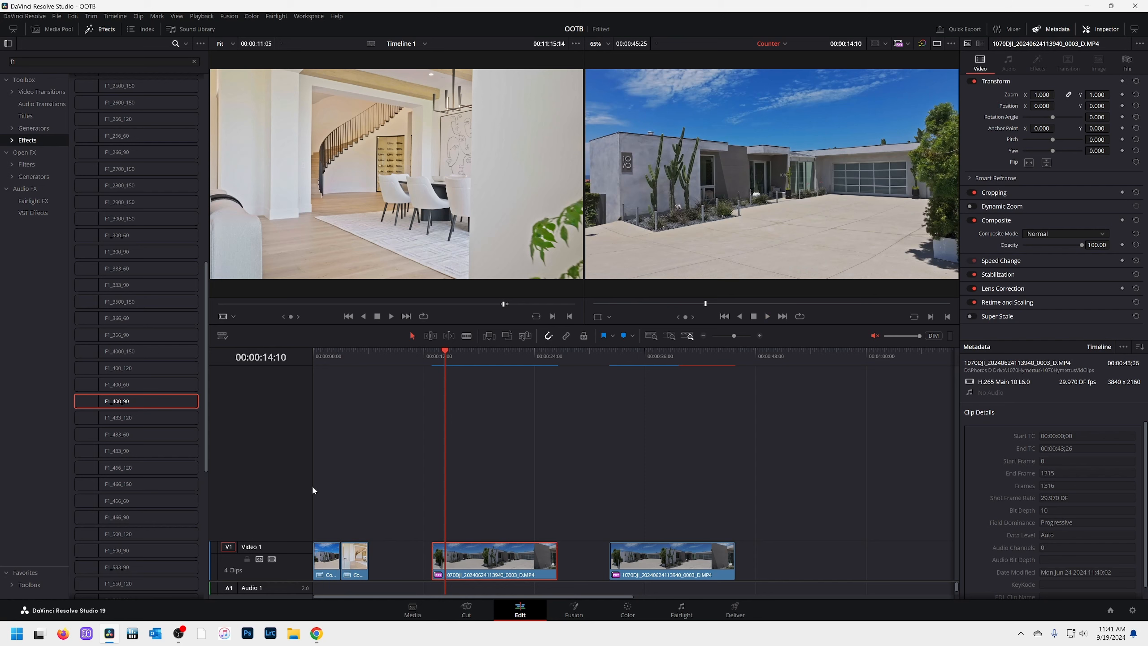
left_click(934, 45)
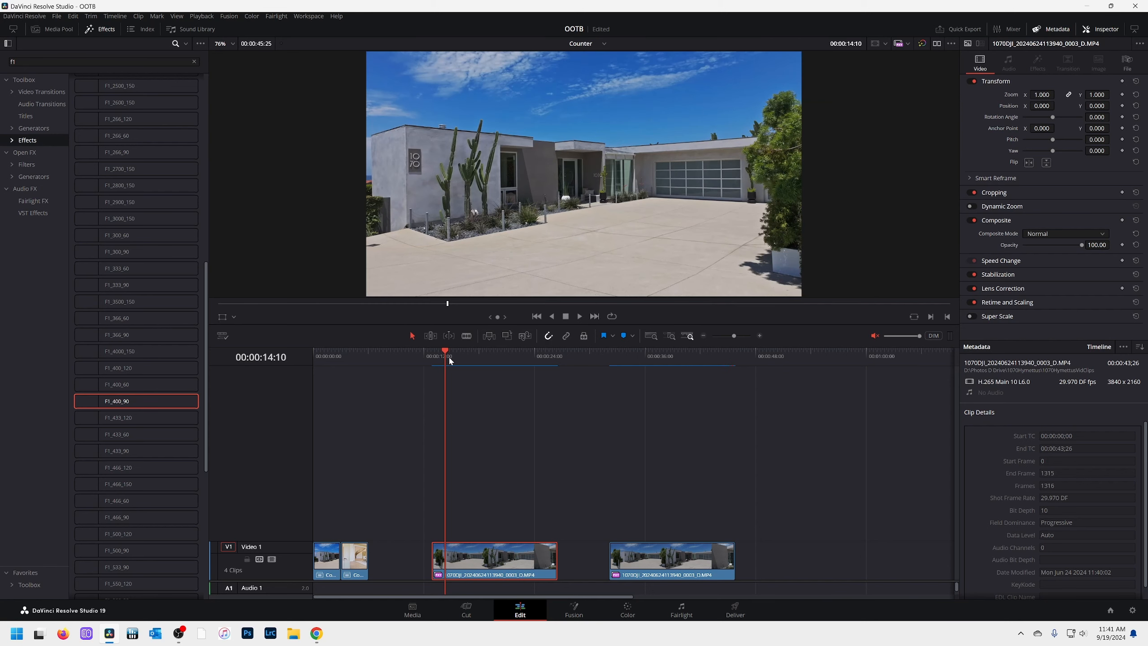
left_click_drag(410, 330, 408, 453)
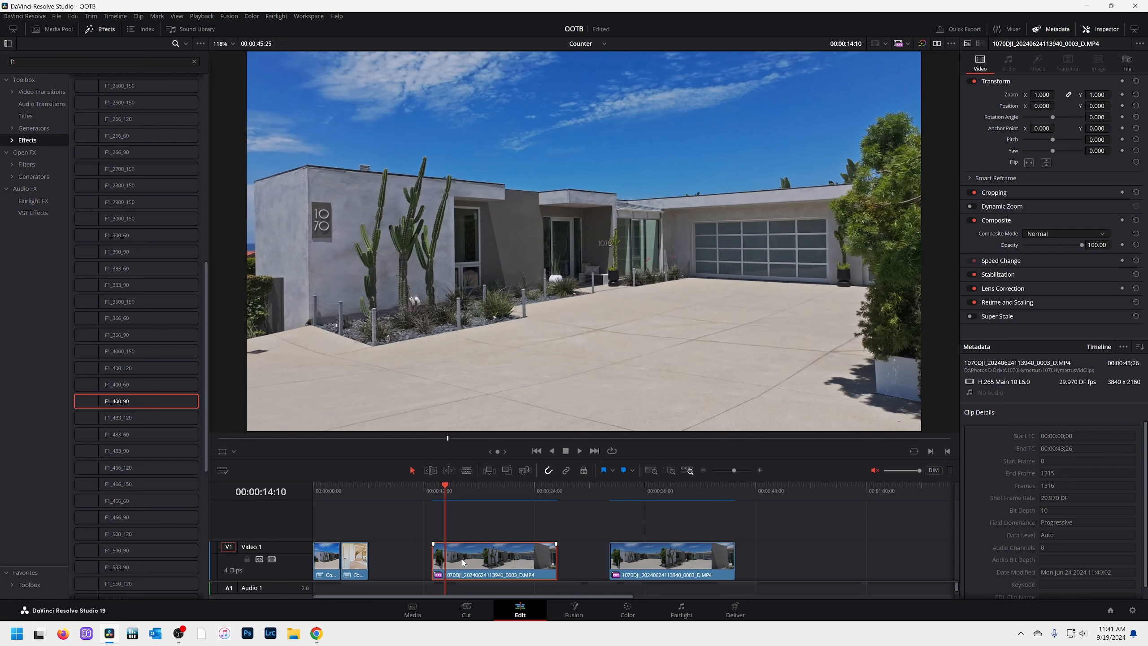
- Convert the driveway clip at the playhead to a compound clip and apply the F1_400_90 effect to it
key("alt+c")
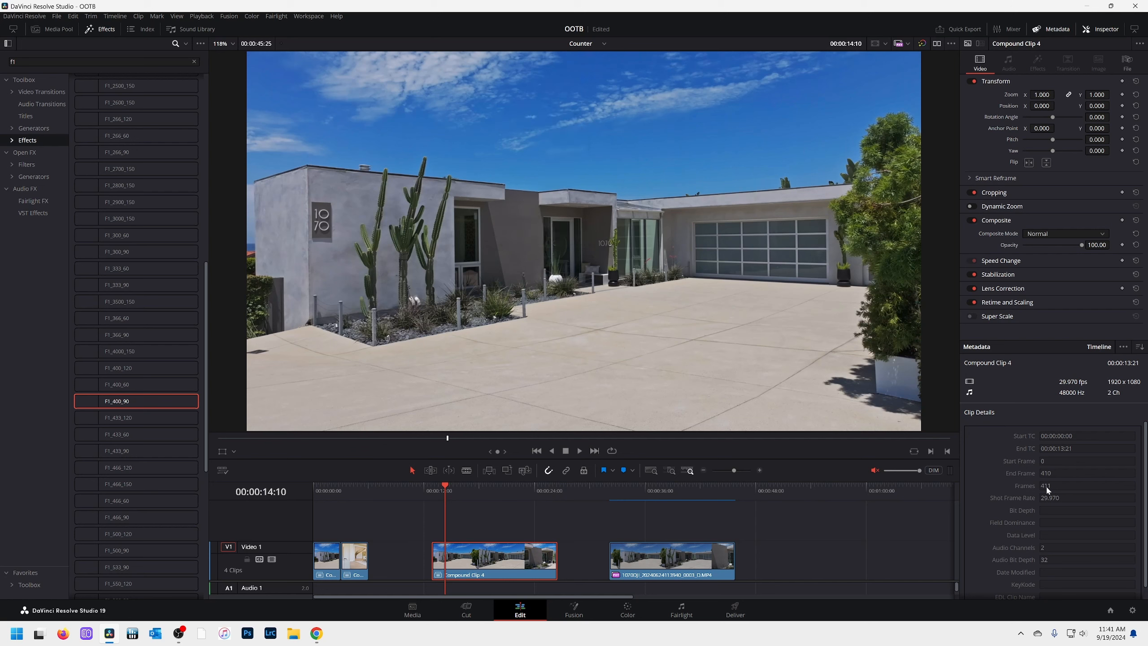
left_click(194, 61)
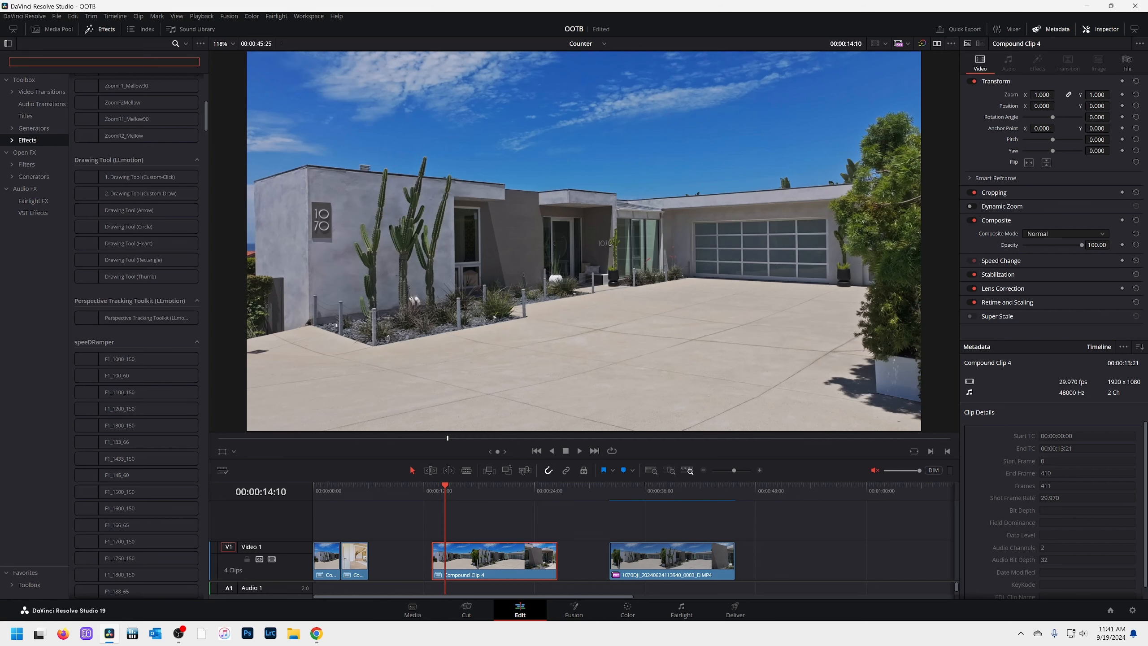
type("f")
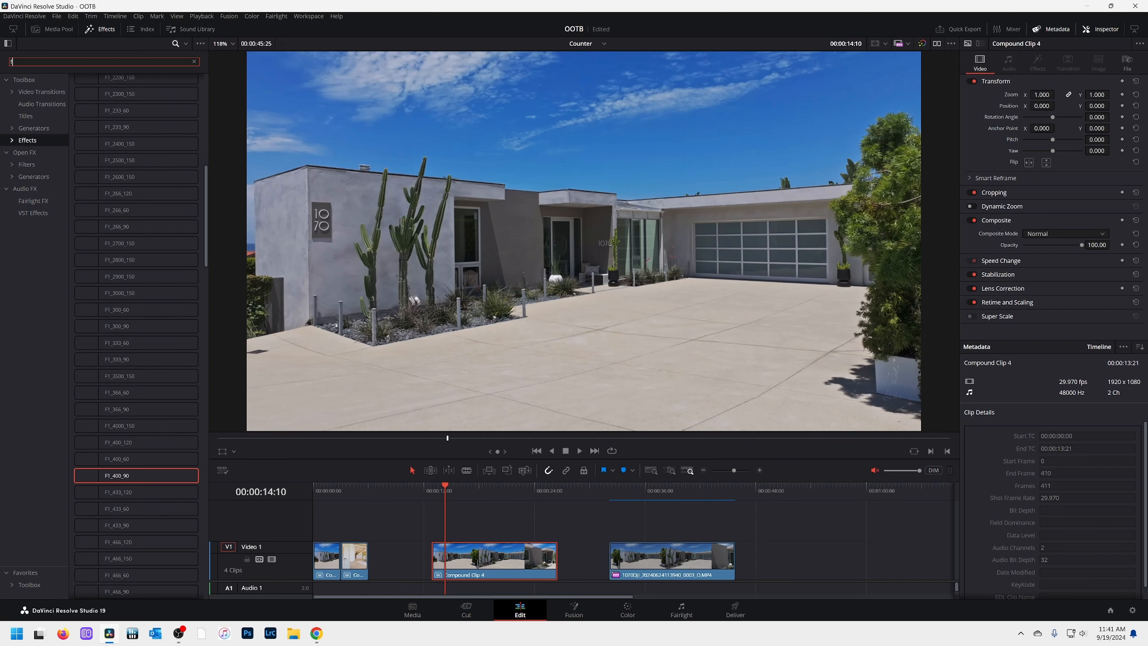
type("1")
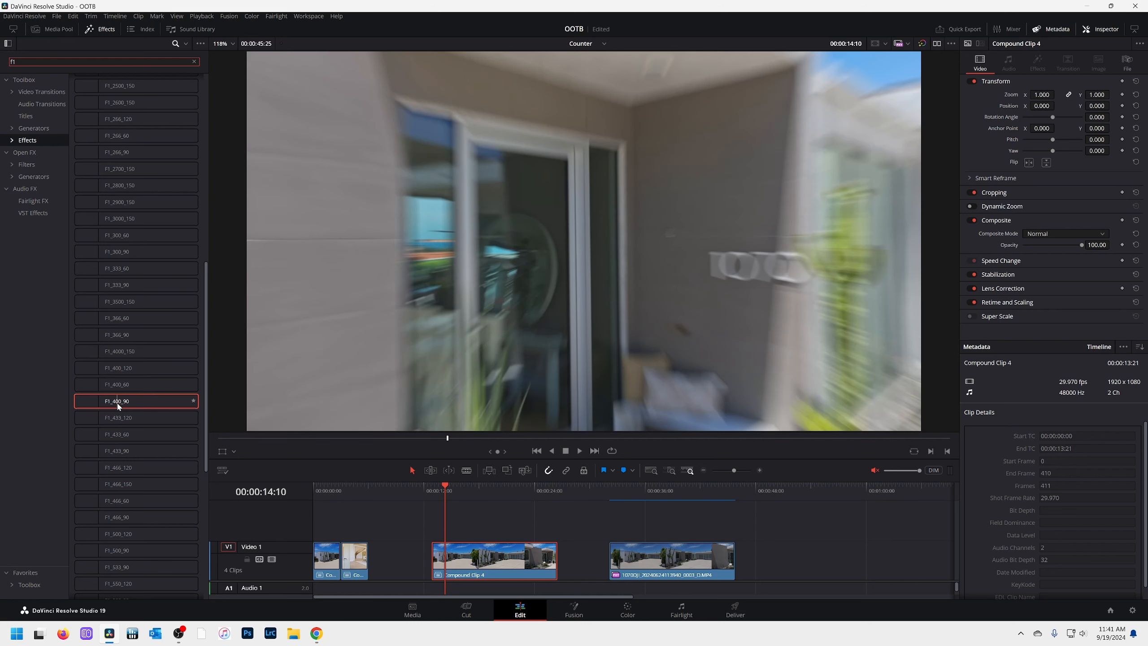
left_click(116, 403)
left_click_drag(112, 408, 455, 570)
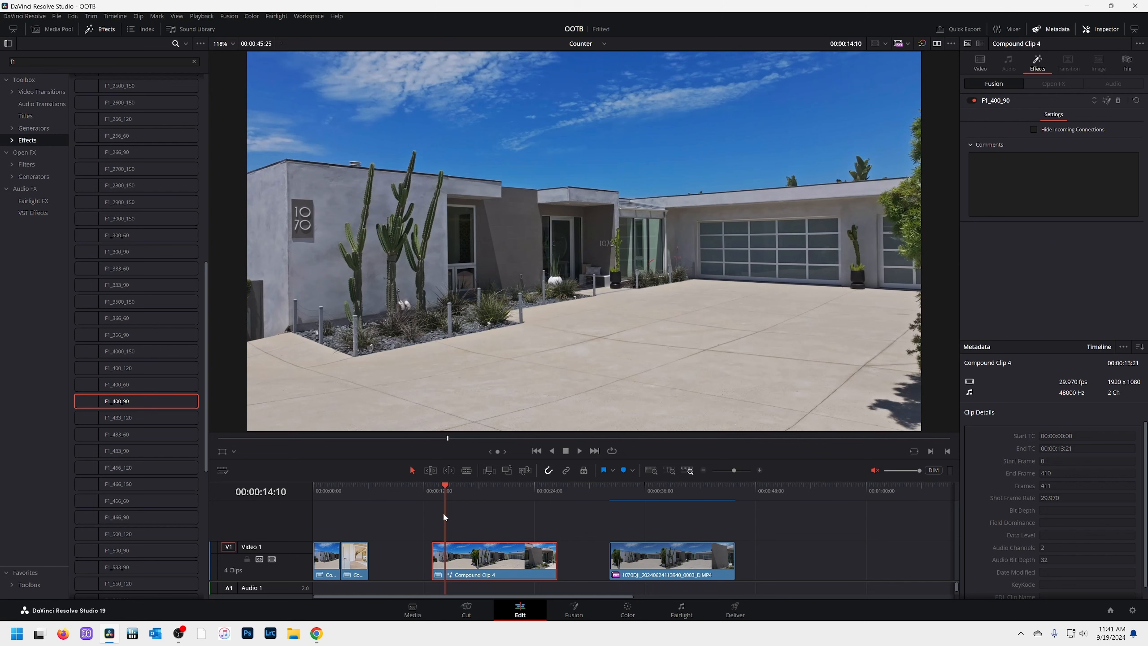
- Find the frame where the ramped motion freezes and ripple-trim the compound clip's end at 00:00:15:27
key("space")
key("Left")
key("Left")
key("Left")
key("Left")
key("Left")
key("Left")
key("Left")
key("Left")
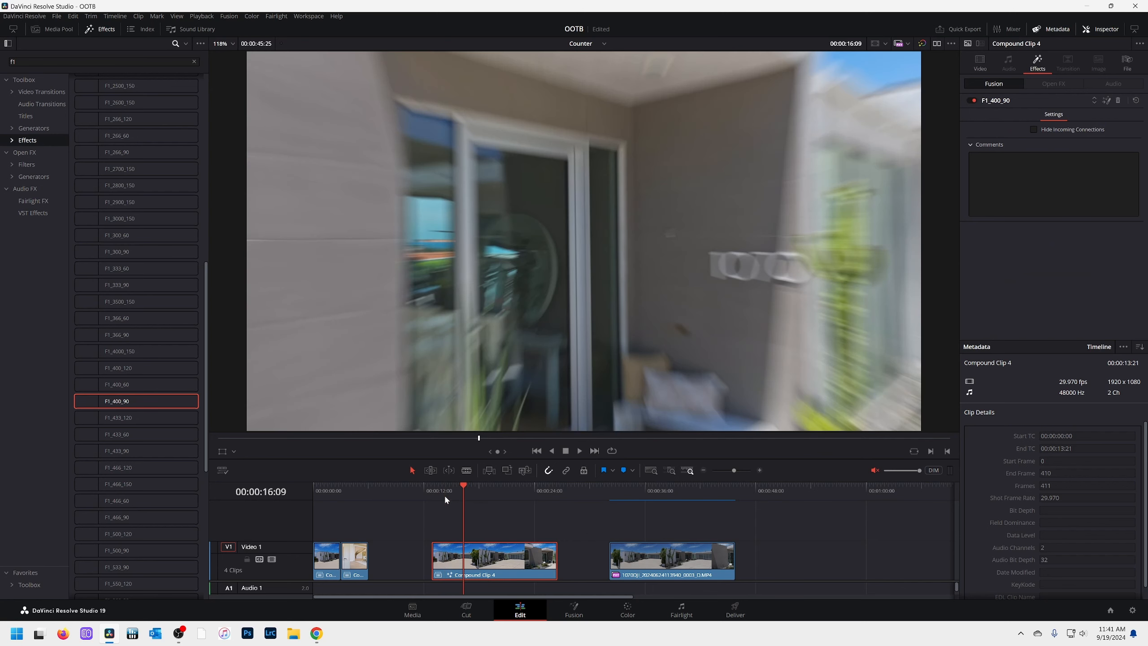
key("Left")
key("Left")
key("Left")
key("Left")
key("Left")
key("Left")
key("Left")
key("Left")
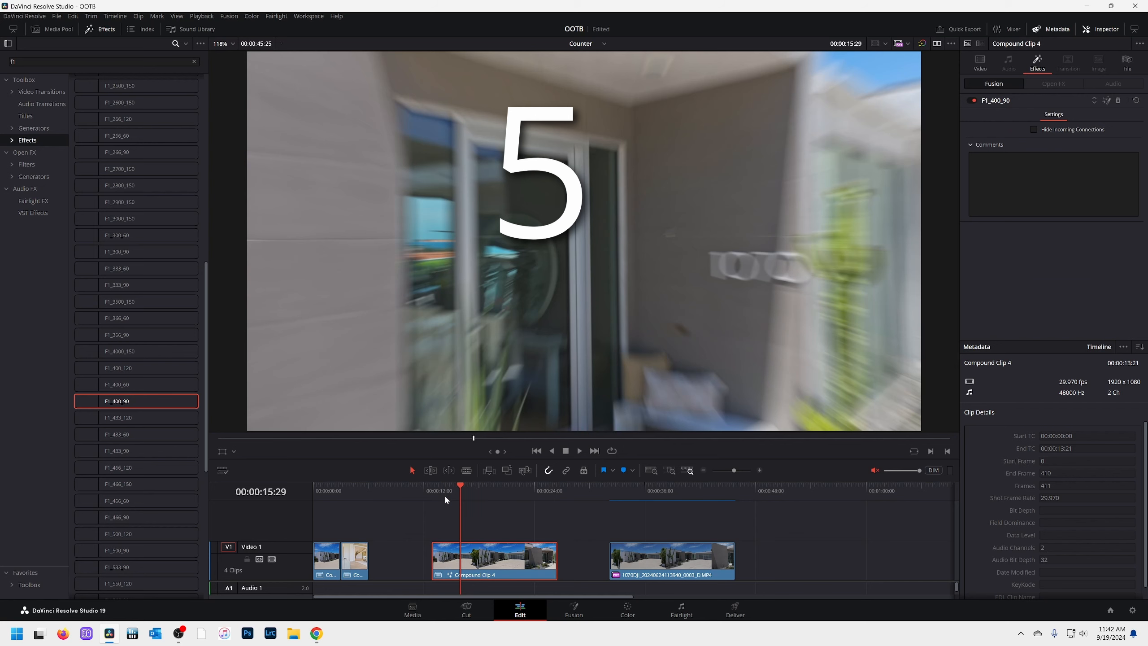
key("Right")
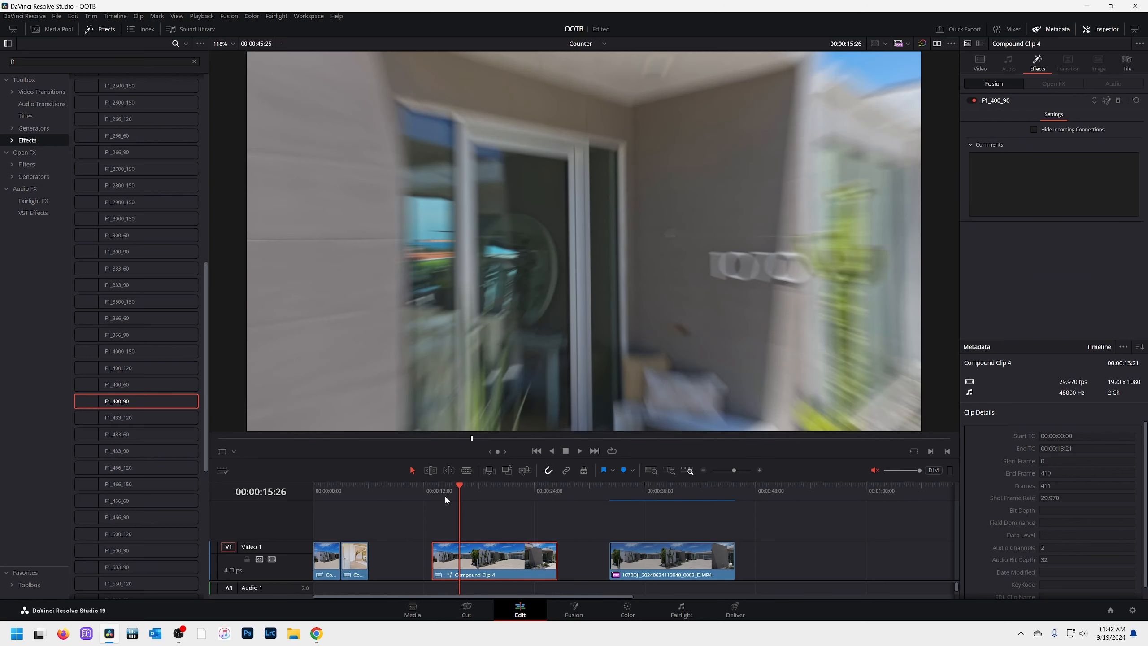
key("Right")
key("Right")
key("ctrl+shift+]")
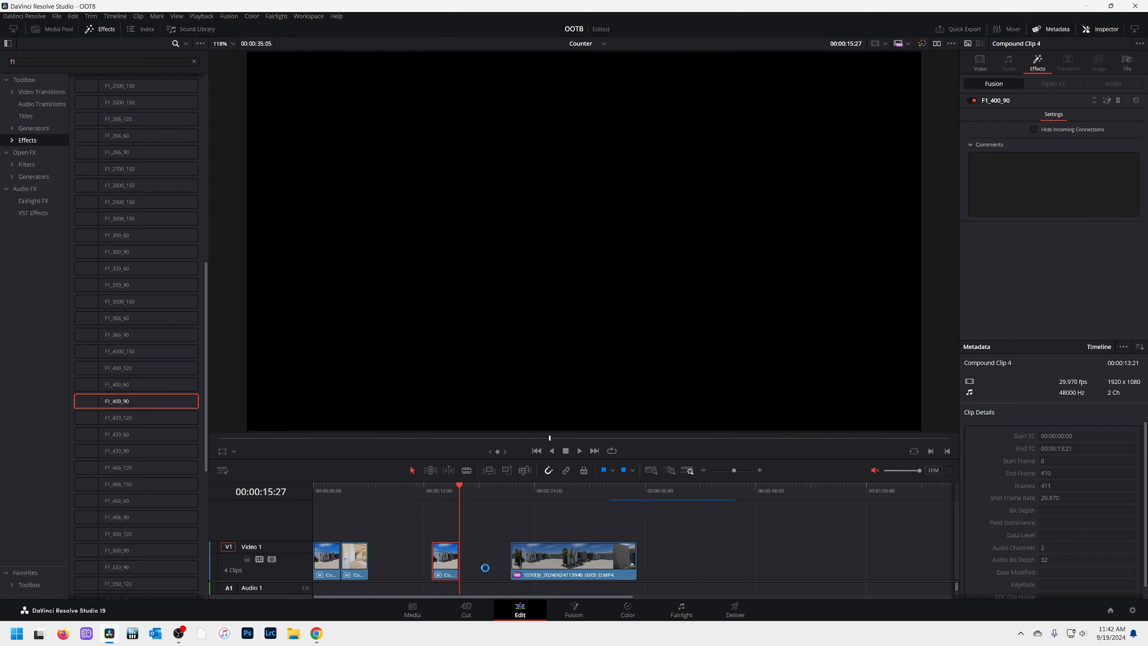
- Play the trimmed compound clip from its start to check the ramp
left_click(432, 489)
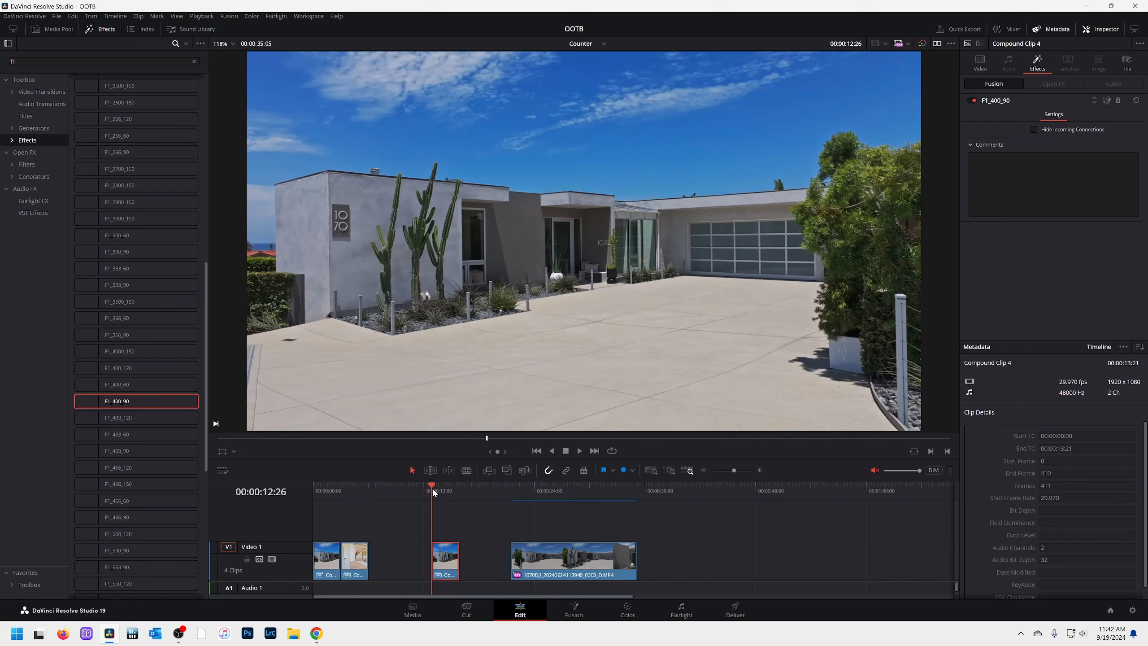
key("space")
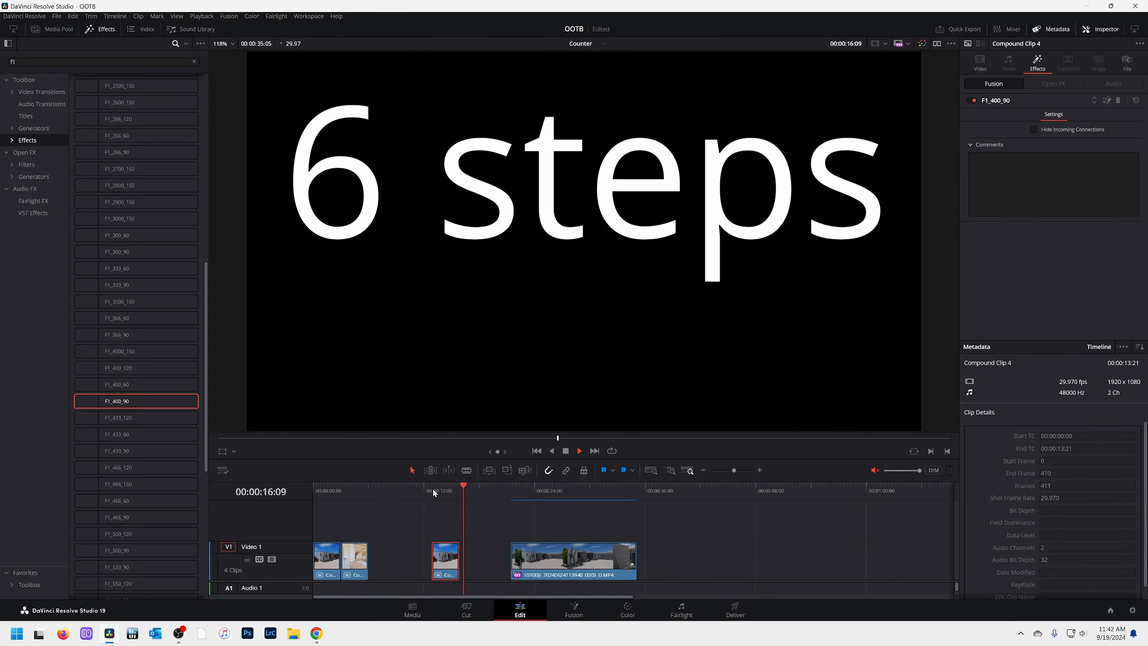
key("space")
left_click(432, 490)
key("space")
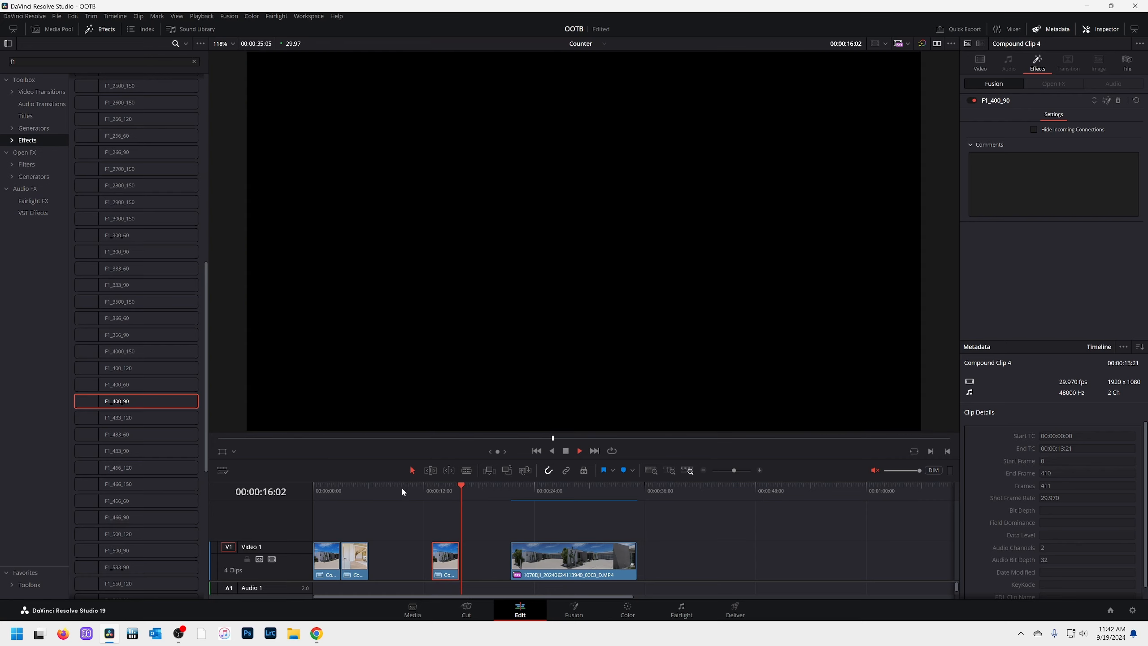
key("space")
- Step frame by frame through the trimmed clip from 00:00:14:19 to its last frame to examine the acceleration and motion blur
left_click_drag(432, 487, 446, 485)
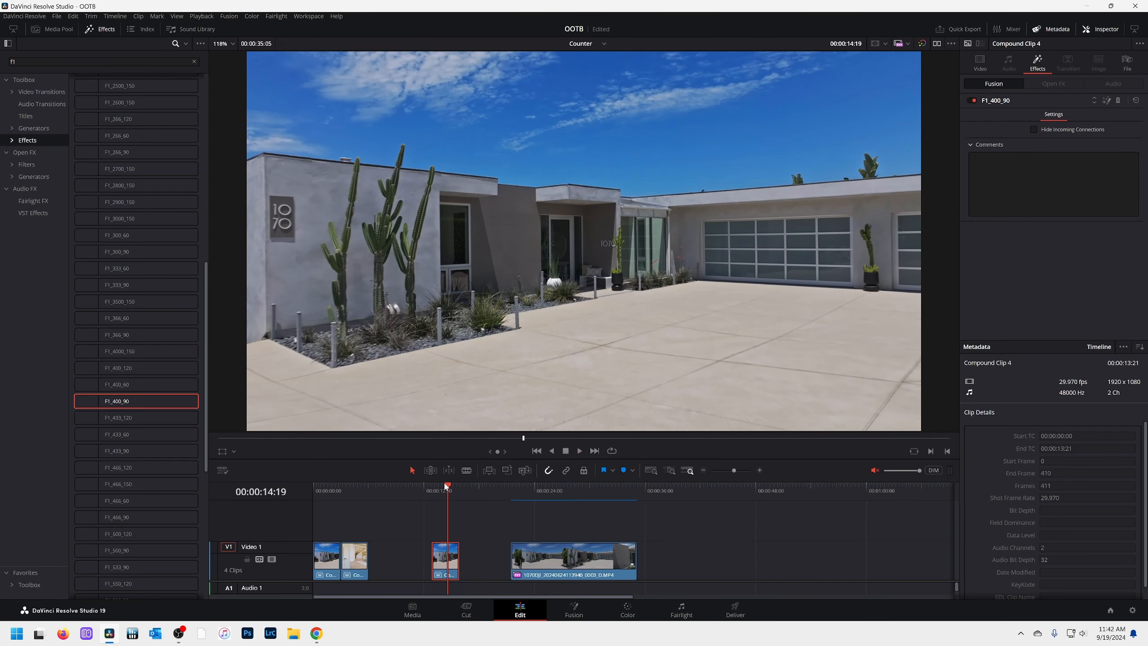
key("Right")
key("Right")
key("Right")
key("Right")
key("Right")
key("Right")
key("Right")
key("Right")
key("Right")
key("Right")
key("Right")
key("Right")
key("Right")
key("Right")
key("Right")
key("Right")
key("Right")
key("Right")
key("Right")
key("Right")
key("Right")
key("Right")
key("Right")
key("Right")
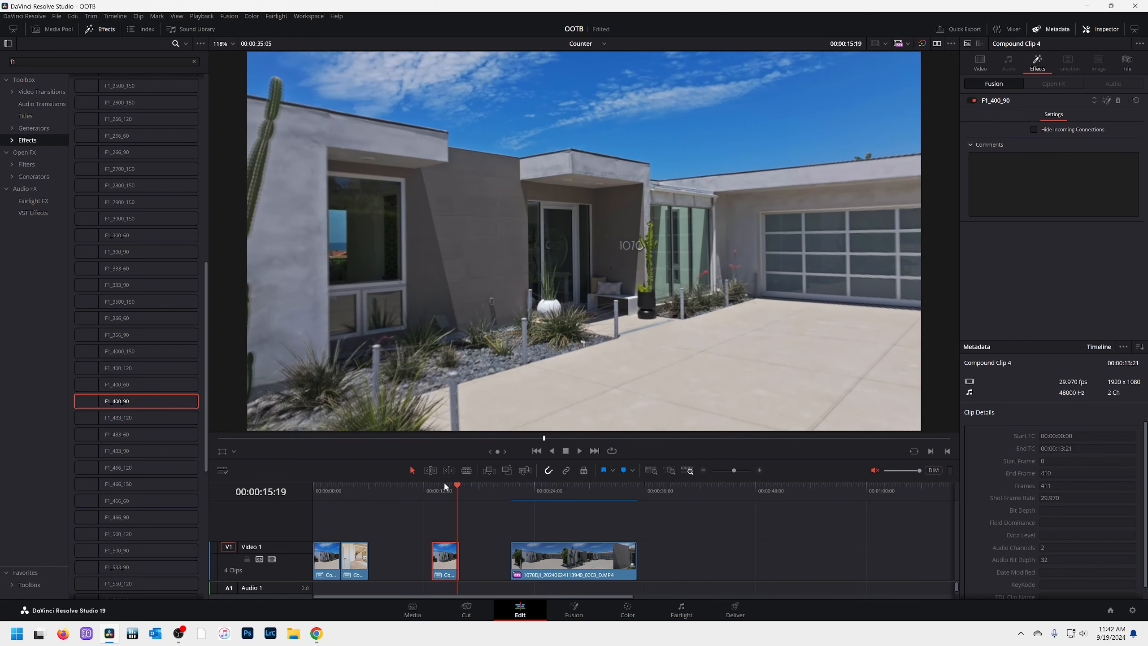
key("Right")
key("Right")
key("Right")
key("Right")
key("Right")
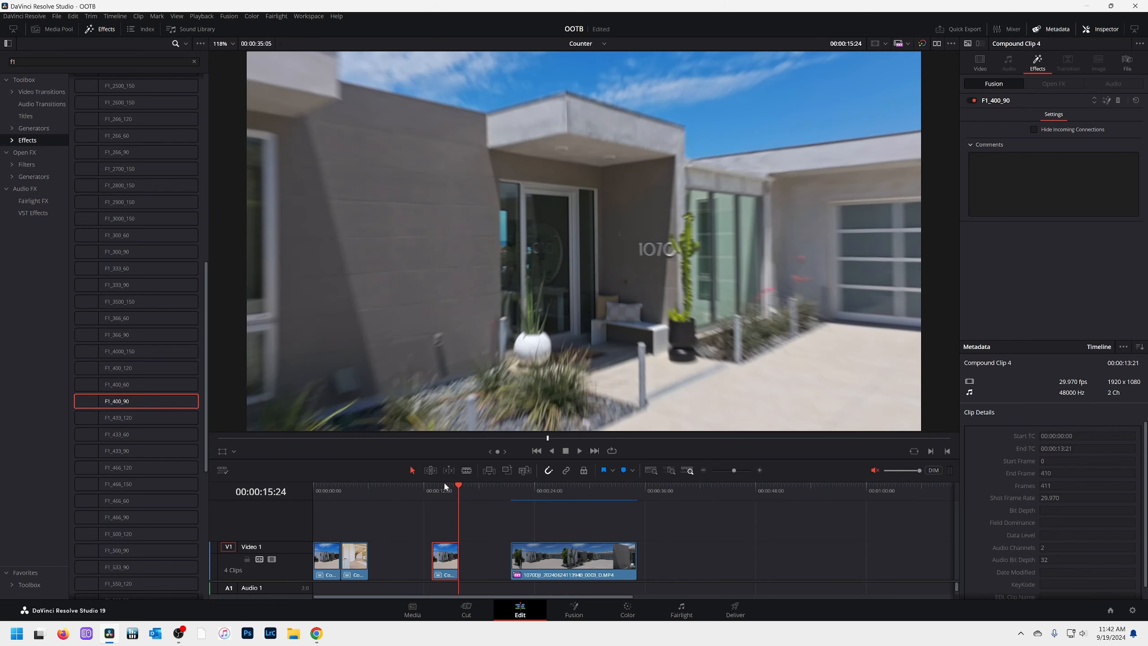
key("Right")
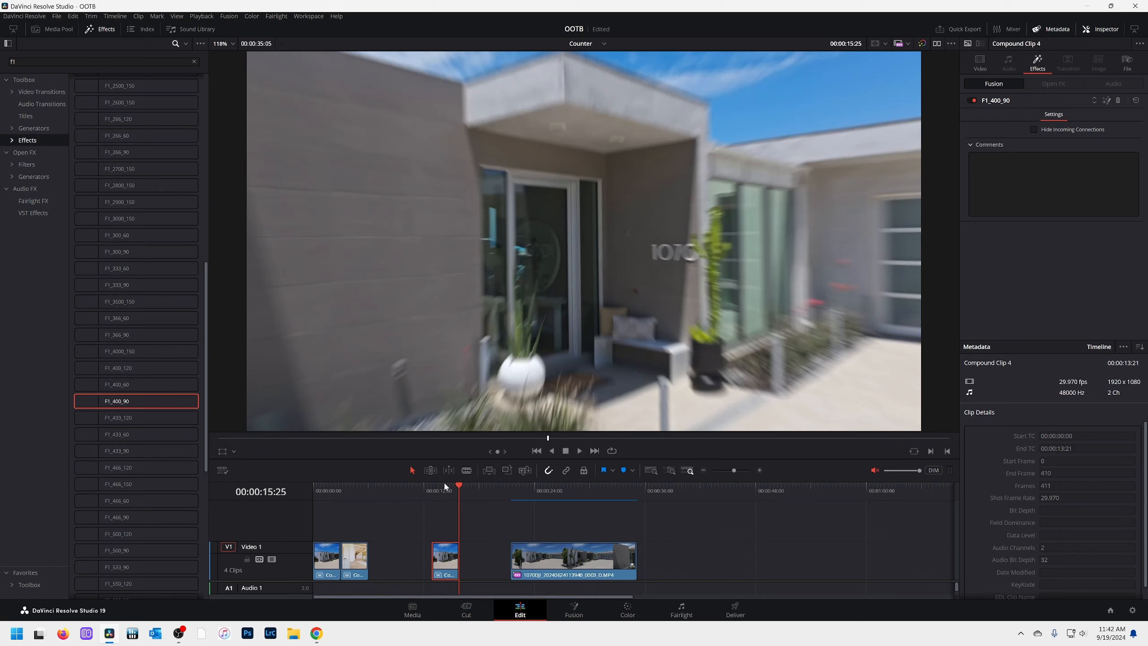
key("Right")
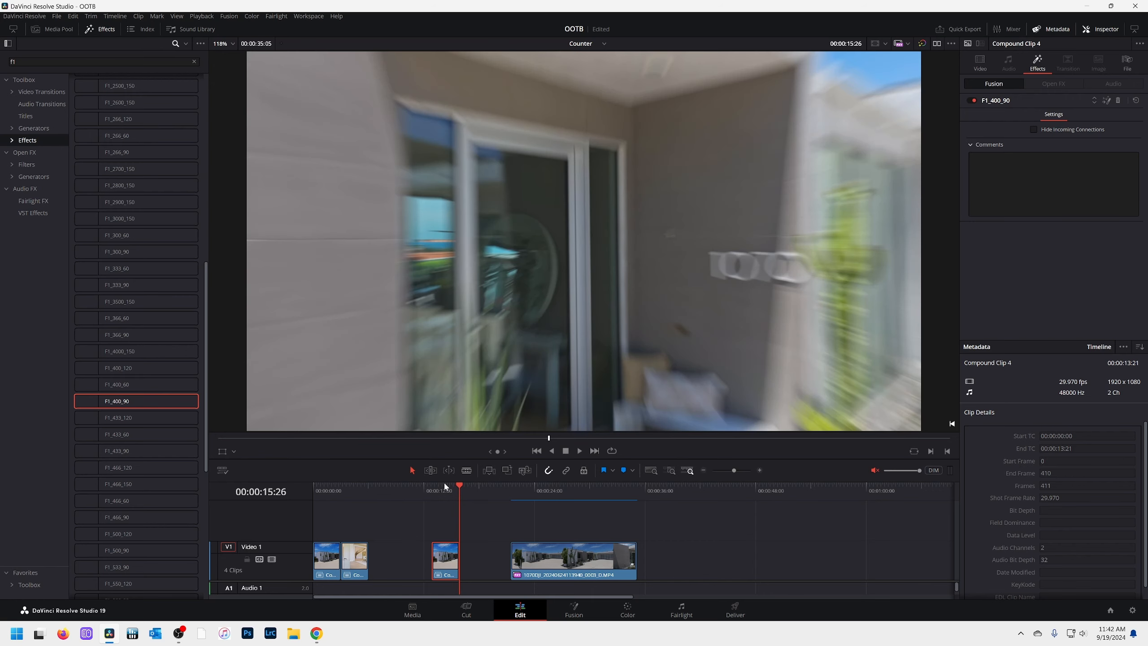
- Replay the two-clip transition at the timeline's start, and return the playhead to the trimmed compound clip
left_click(327, 494)
key("space")
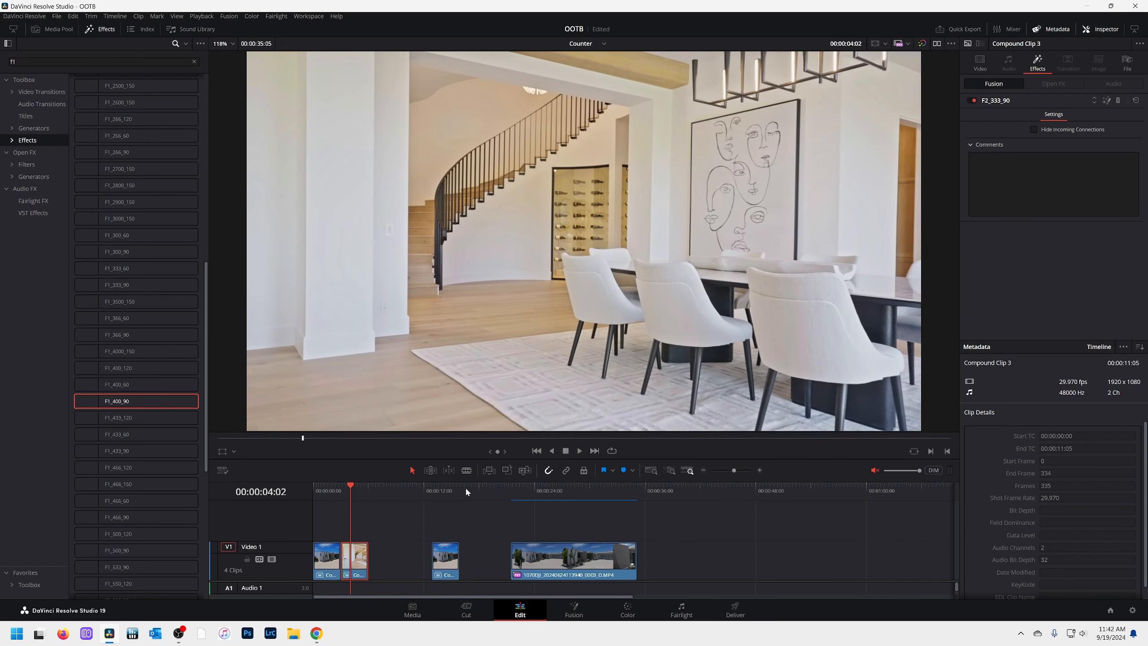
left_click(442, 490)
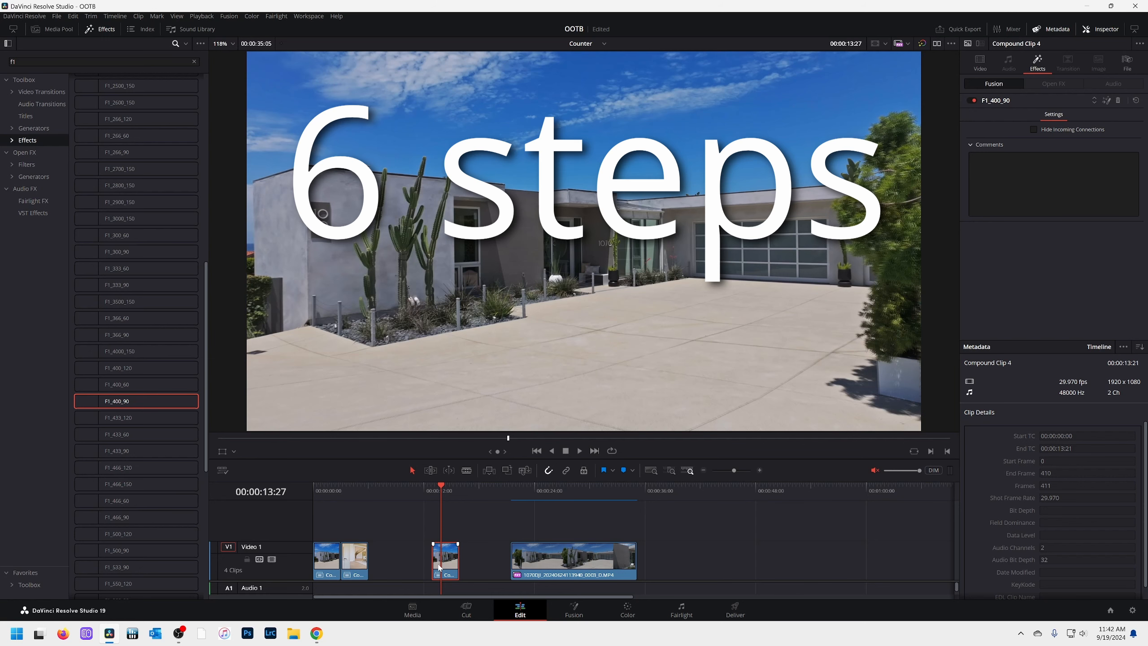
- Show the retime controls on the unprocessed DJI drone clip on Video 1
left_click(526, 493)
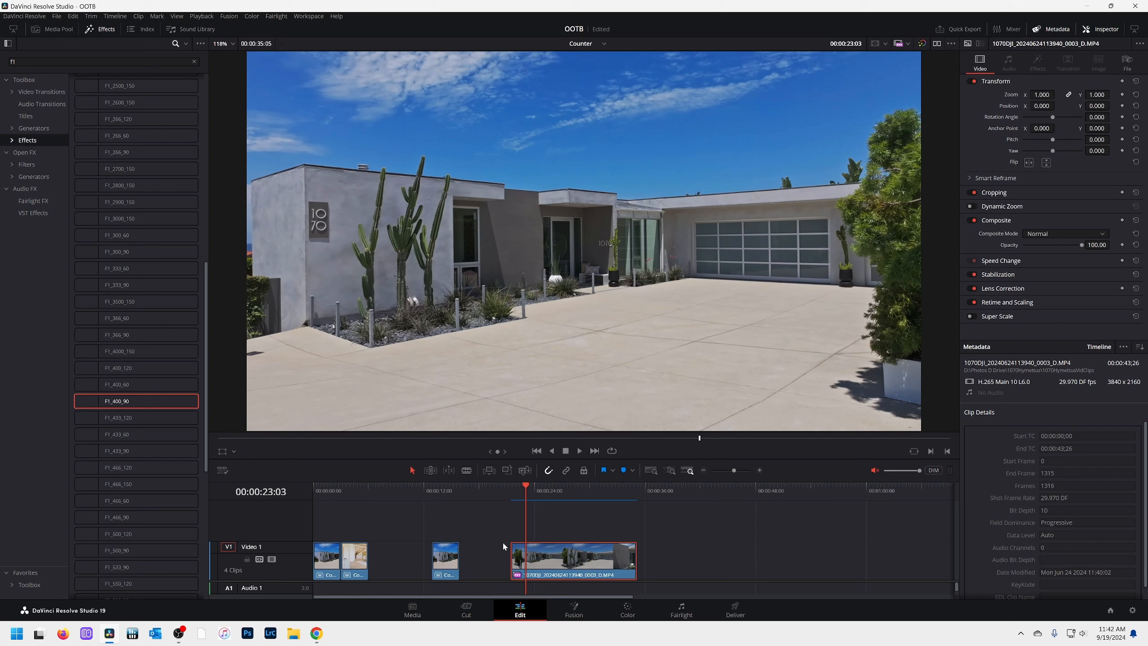
scroll(583, 575, "up", 2)
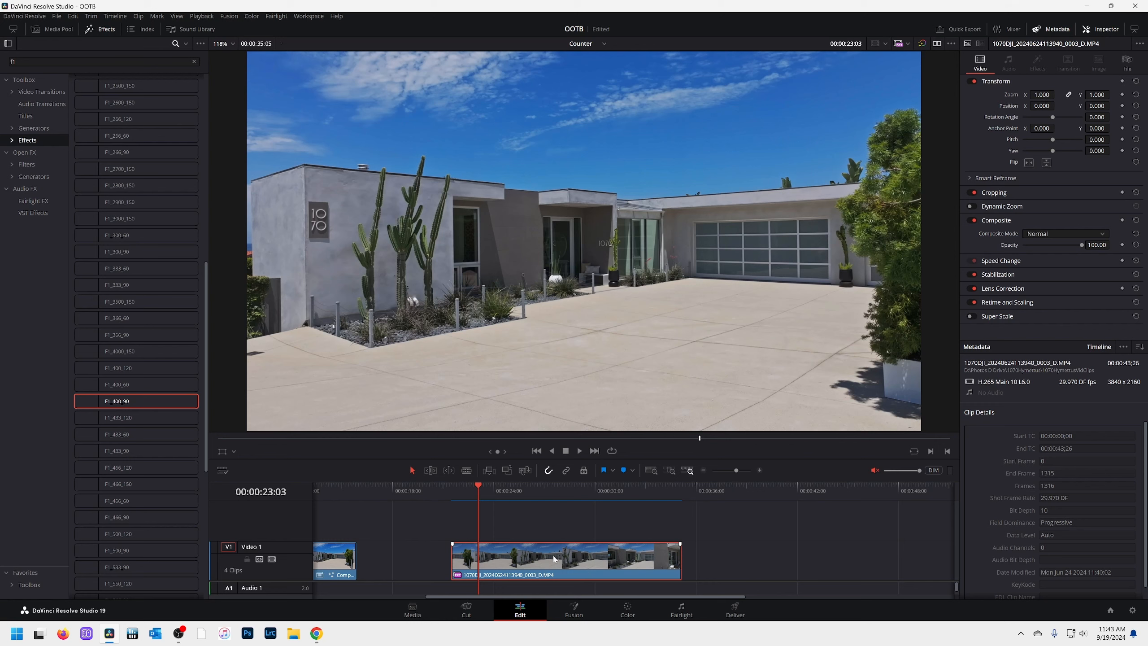
right_click(491, 564)
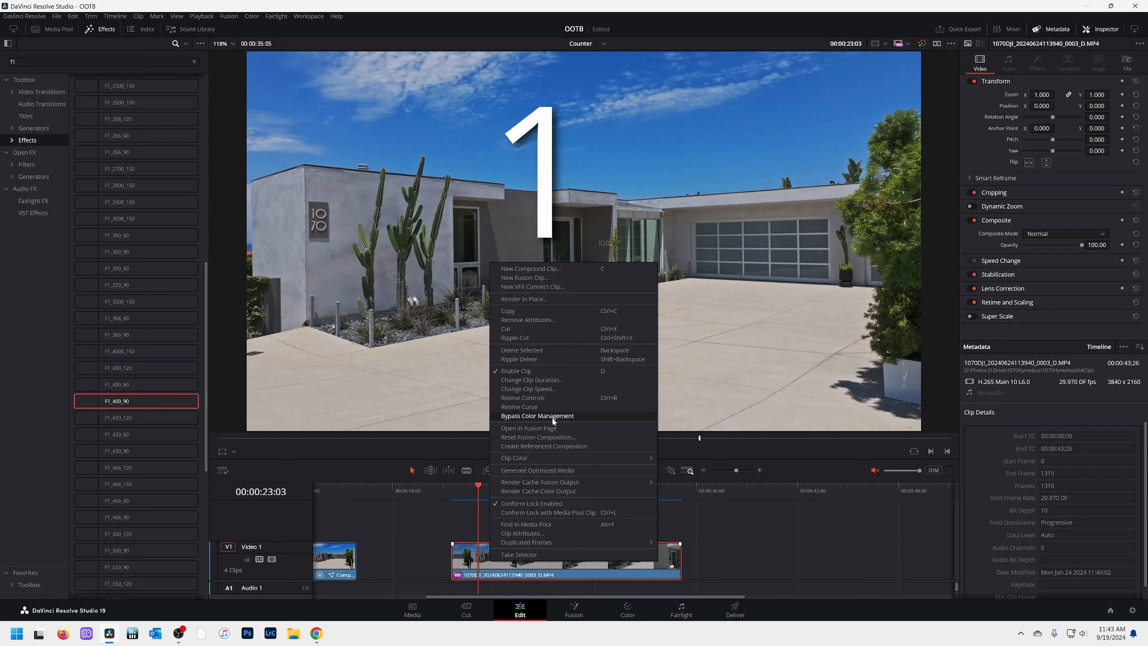
left_click(523, 397)
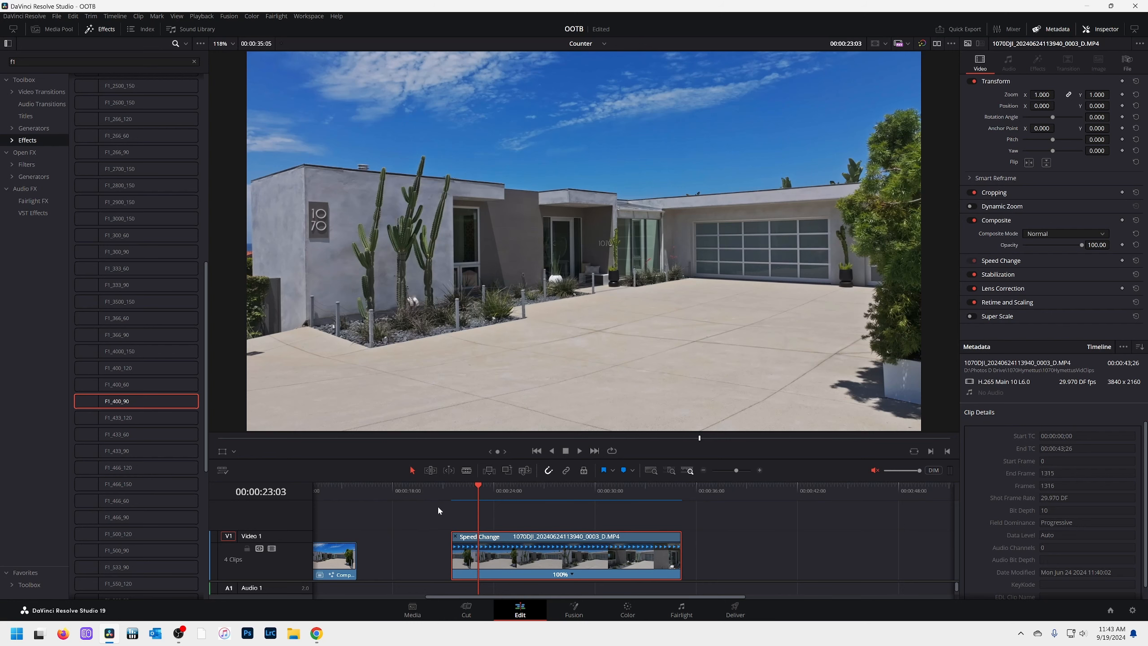
- Play the drone clip from its start to find where the ramp should begin, and add a speed point at 00:00:23:21
left_click(452, 495)
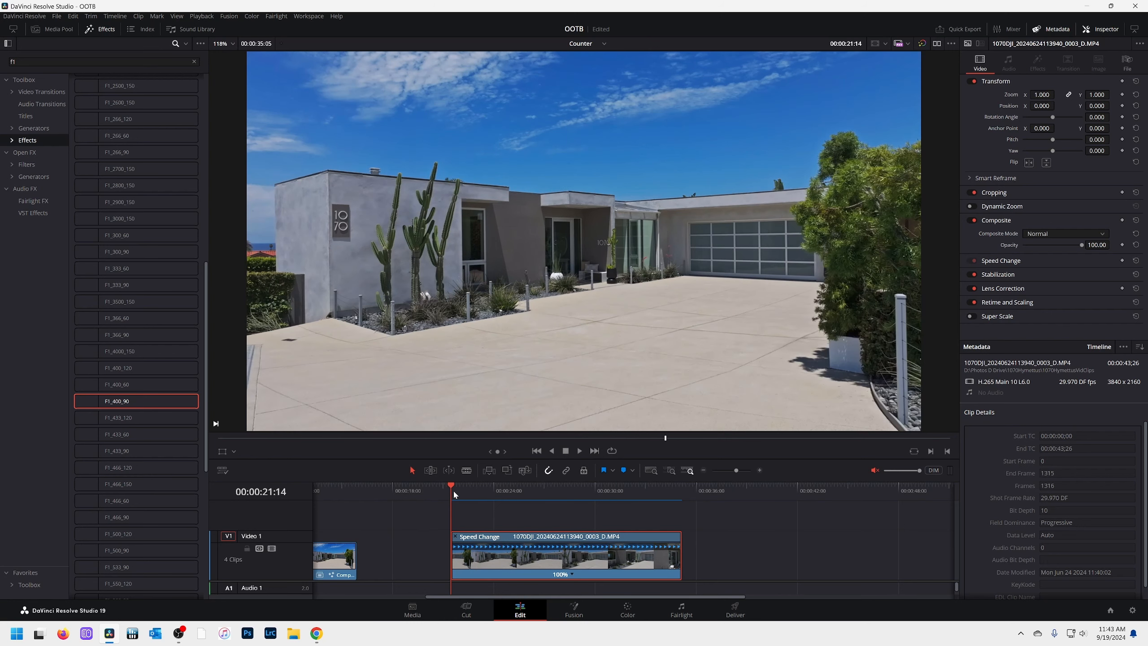
key("space")
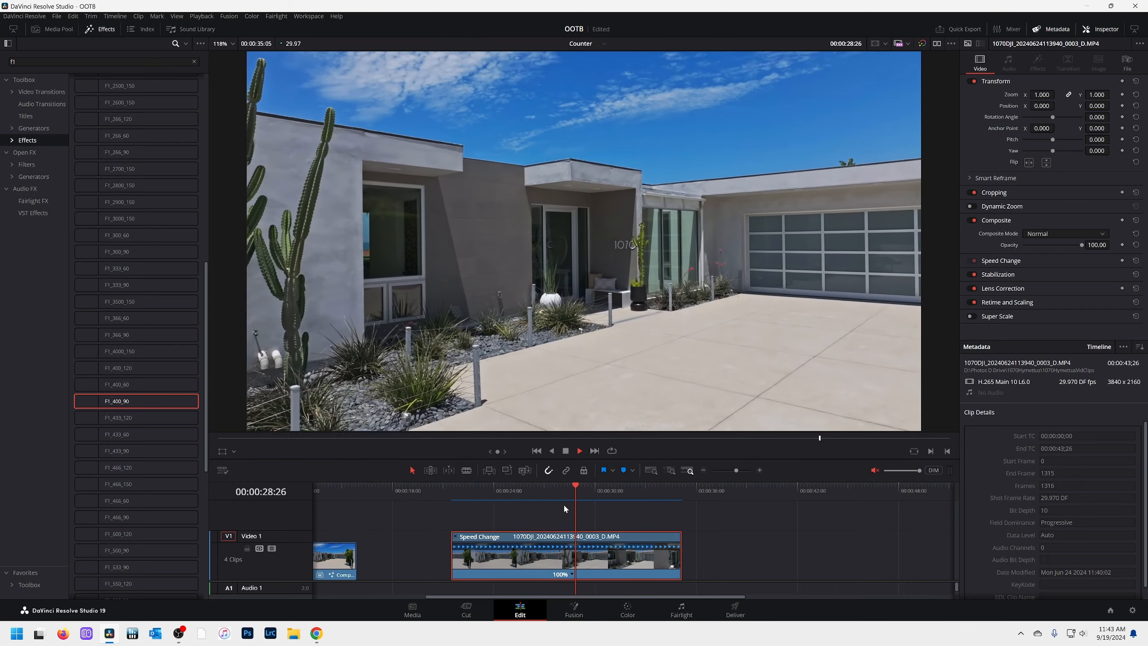
left_click_drag(600, 490, 454, 498)
key("space")
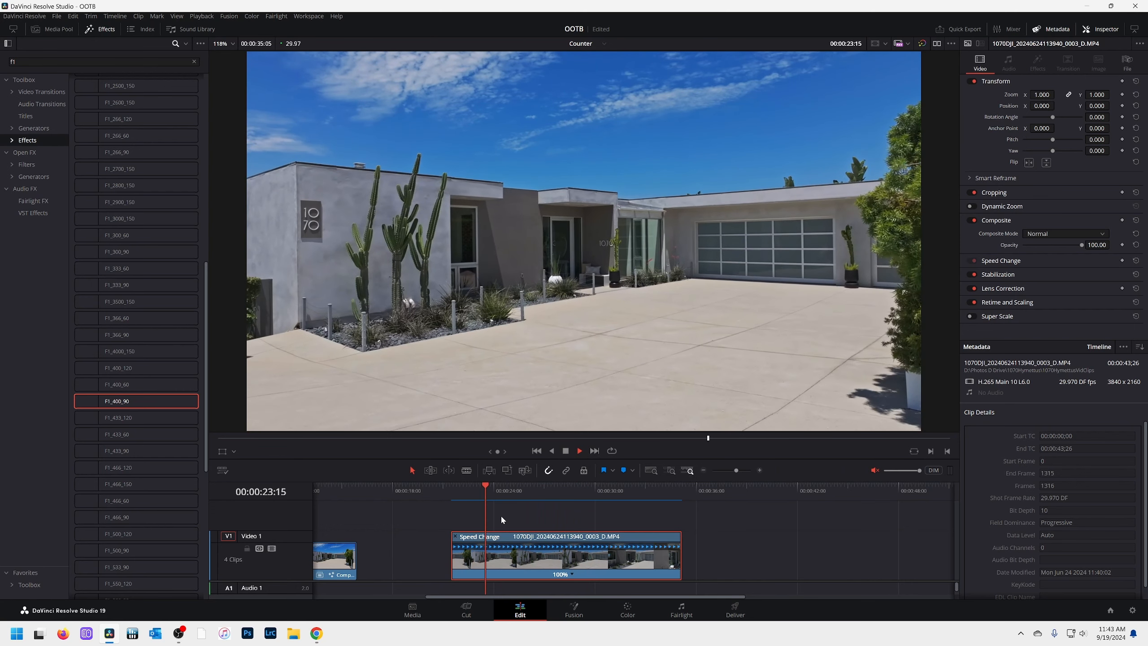
key("space")
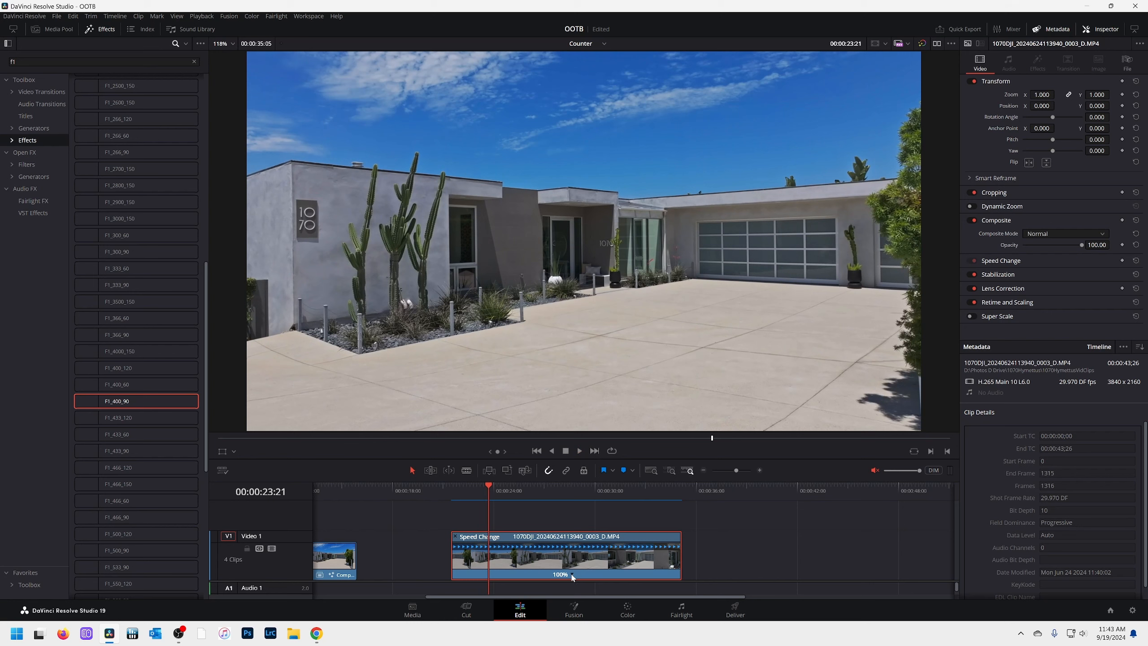
left_click(572, 576)
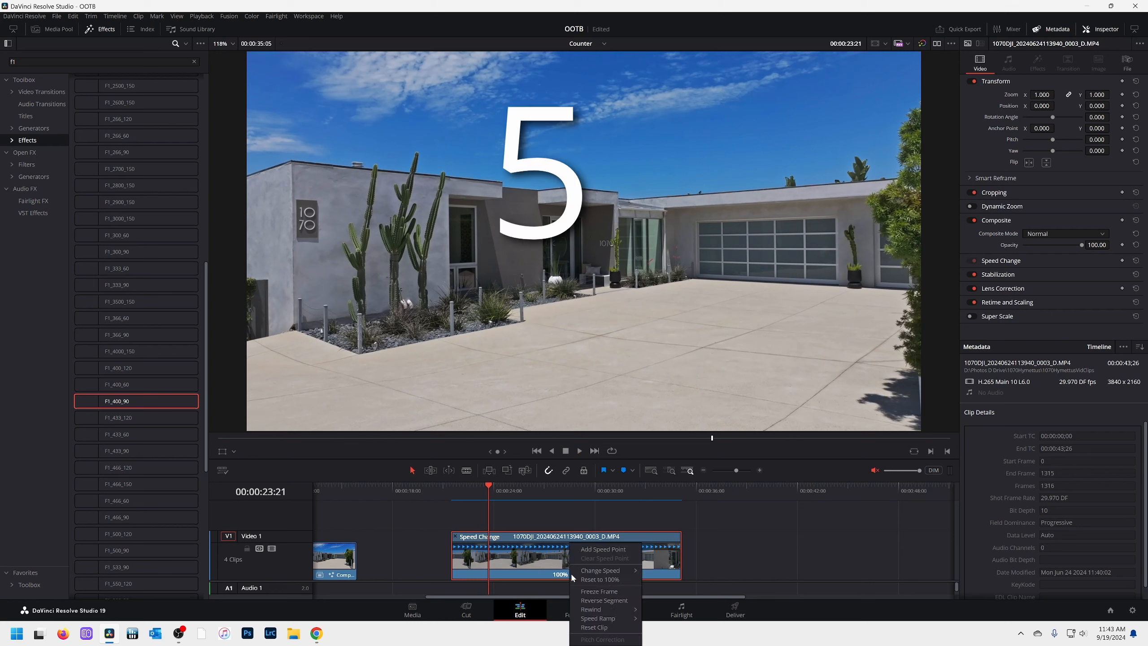
left_click(606, 552)
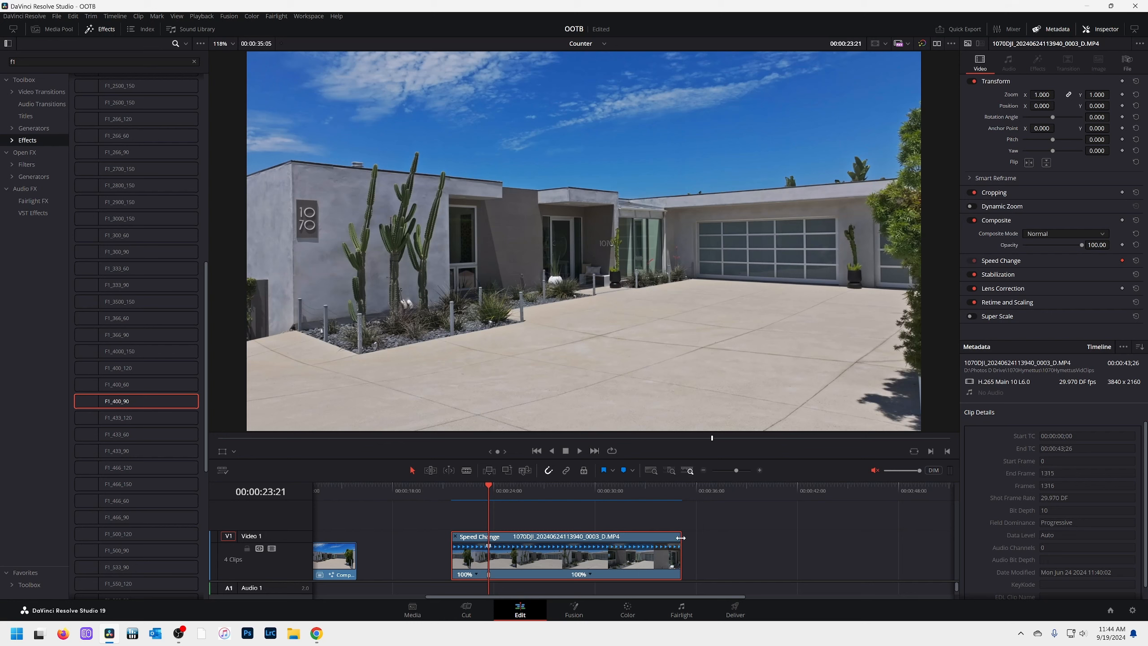
- Speed up the segment after the speed point to 1797% by shortening it, and save the project
left_click_drag(682, 538, 511, 537)
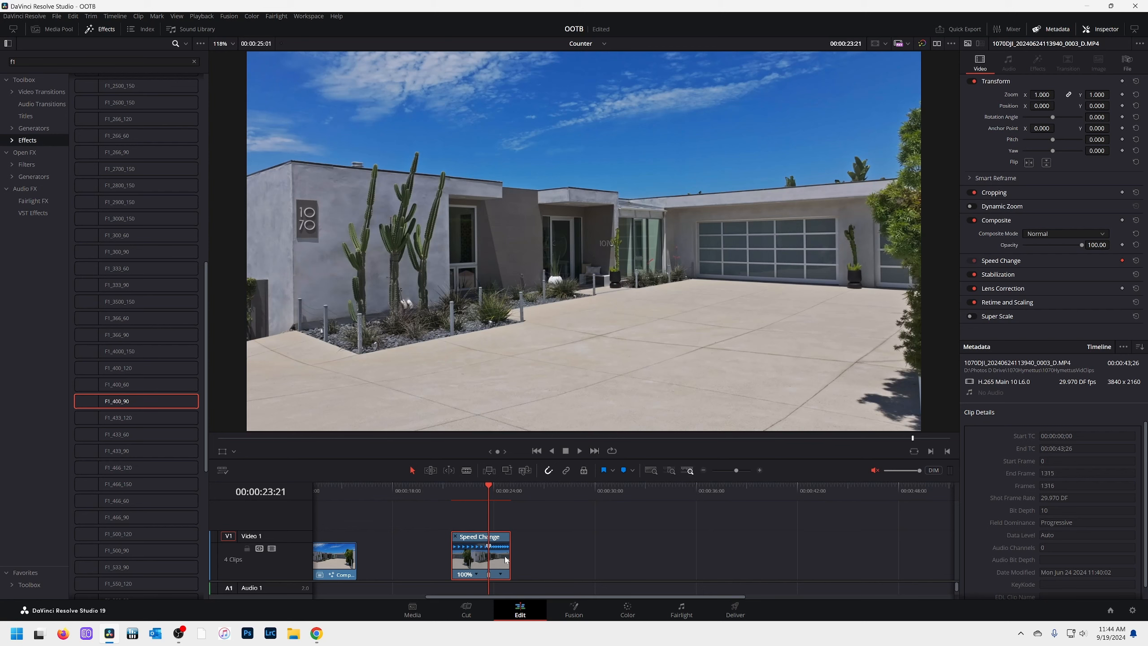
scroll(466, 575, "up", 4)
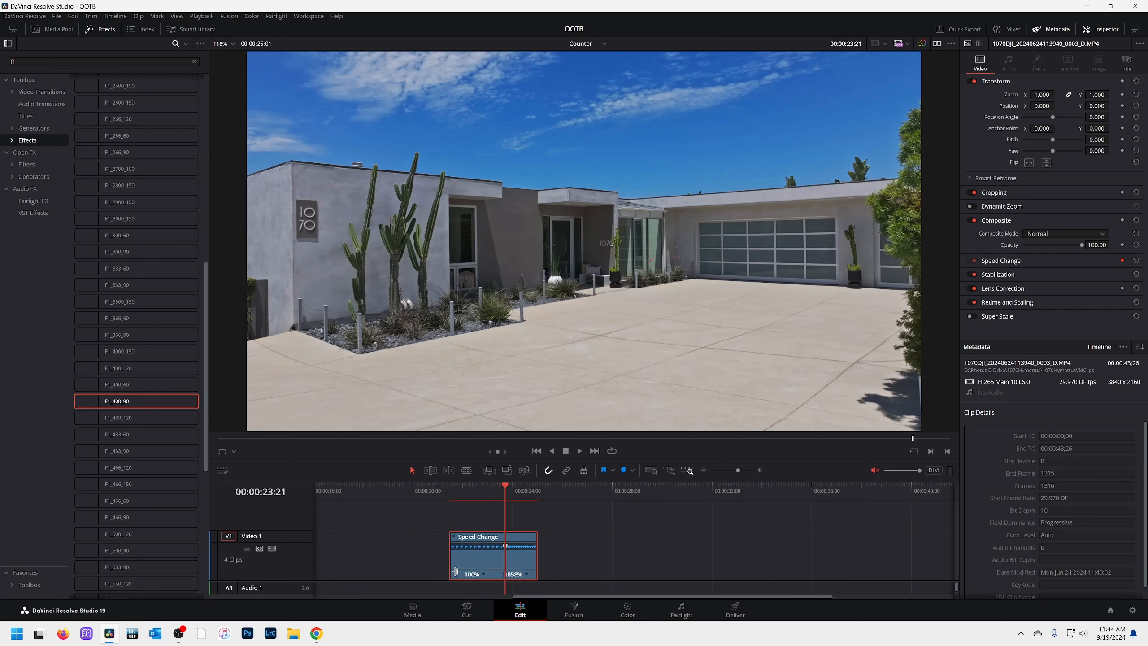
scroll(475, 573, "up", 3)
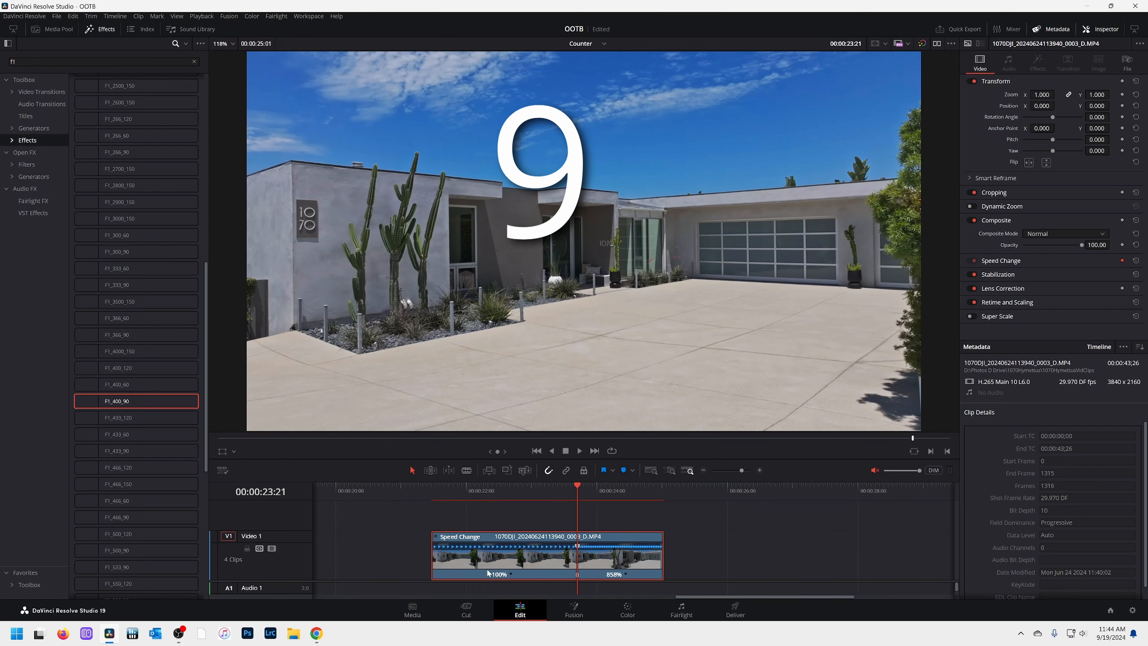
scroll(488, 574, "up", 1)
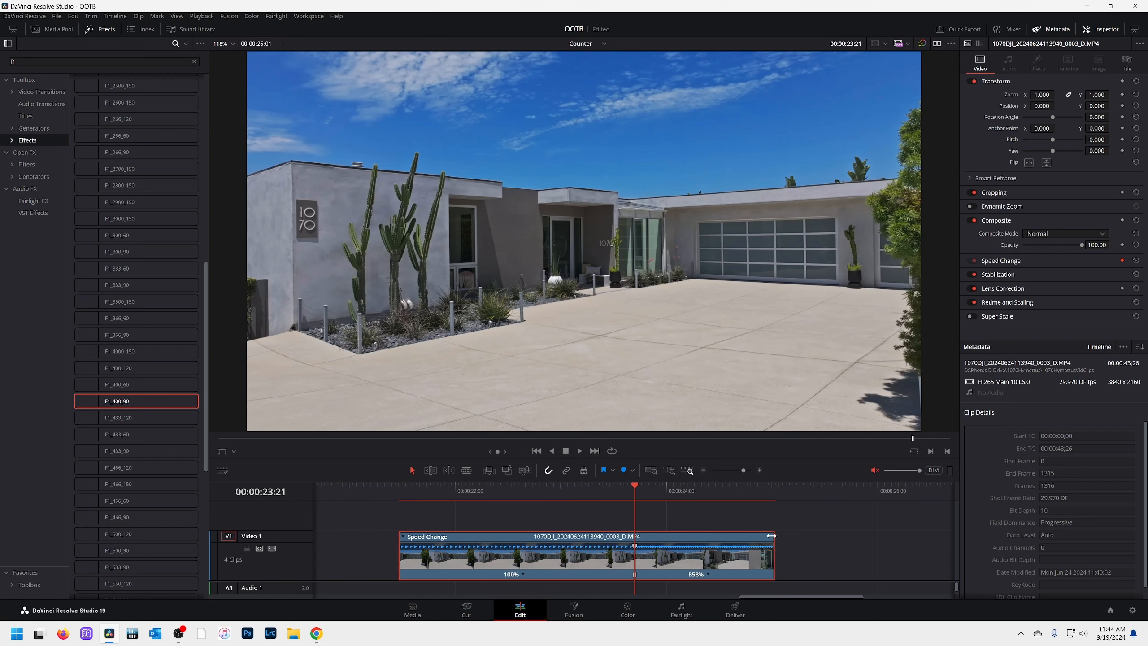
left_click_drag(772, 536, 698, 542)
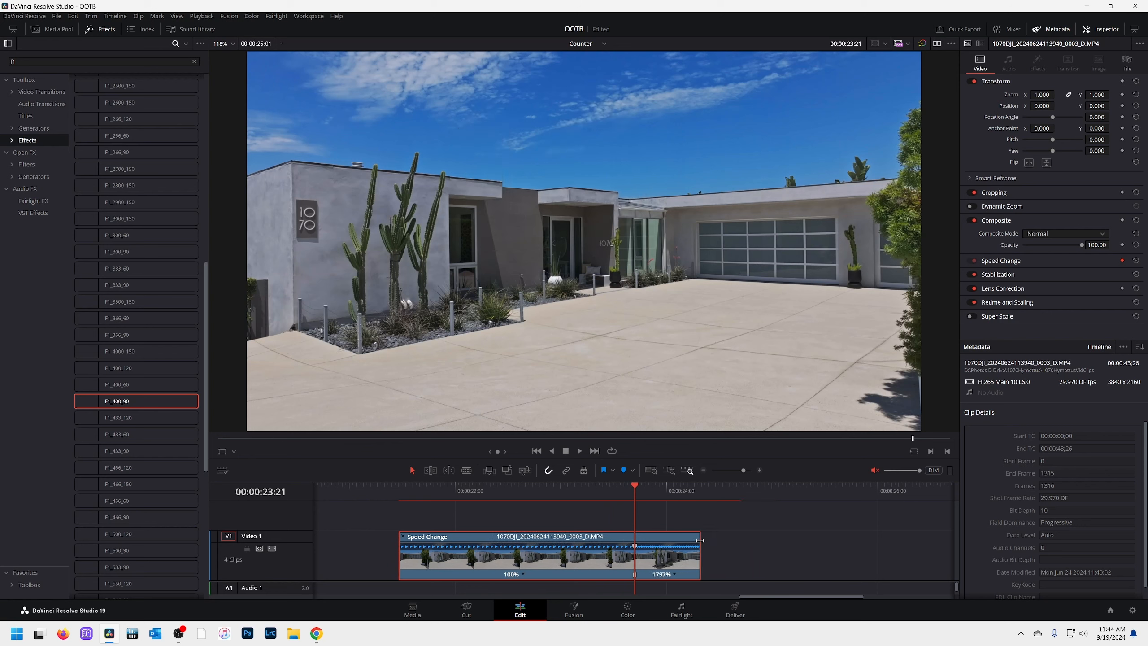
key("ctrl+s")
- Play the sped-up clip several times from near its start to check the ramp
left_click(462, 491)
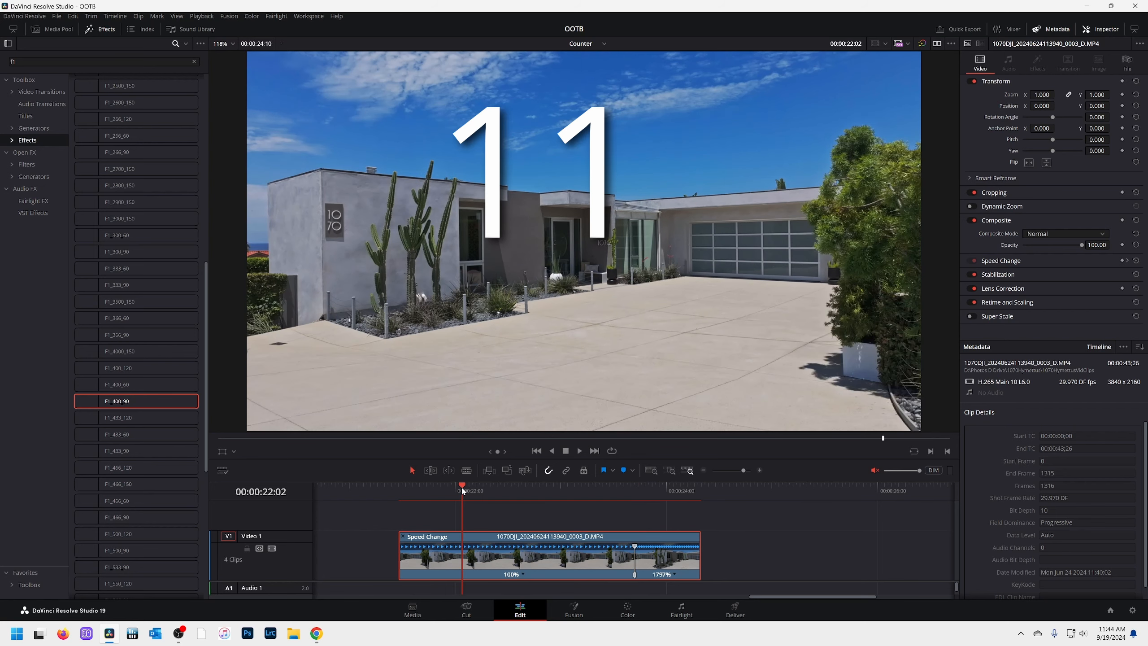
key("space")
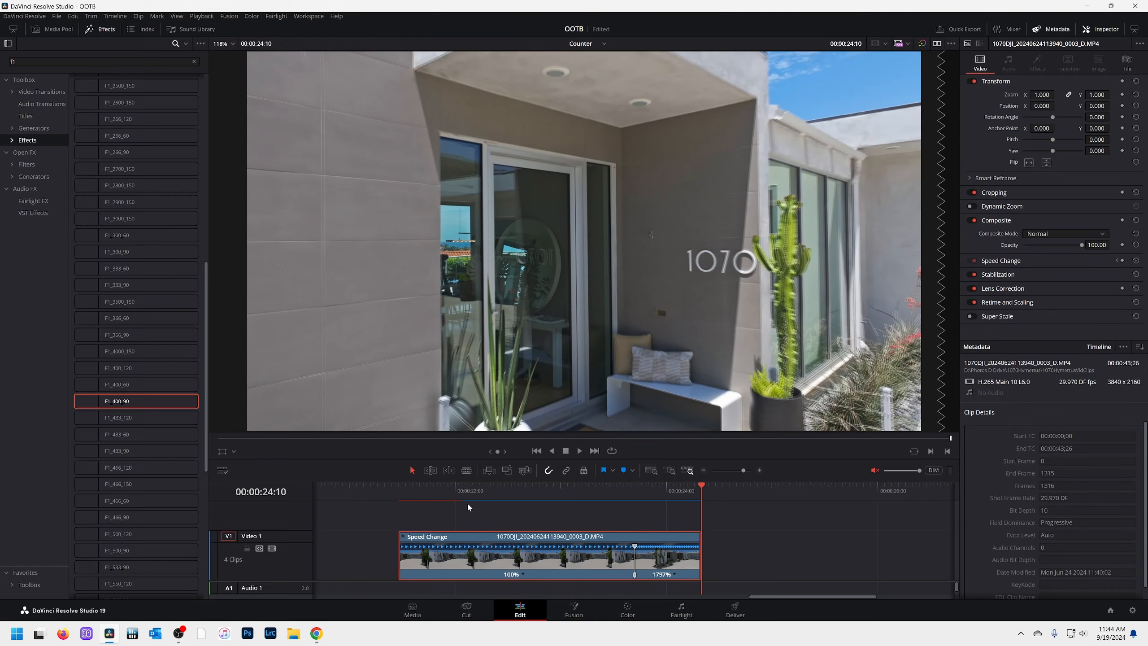
left_click(477, 489)
key("space")
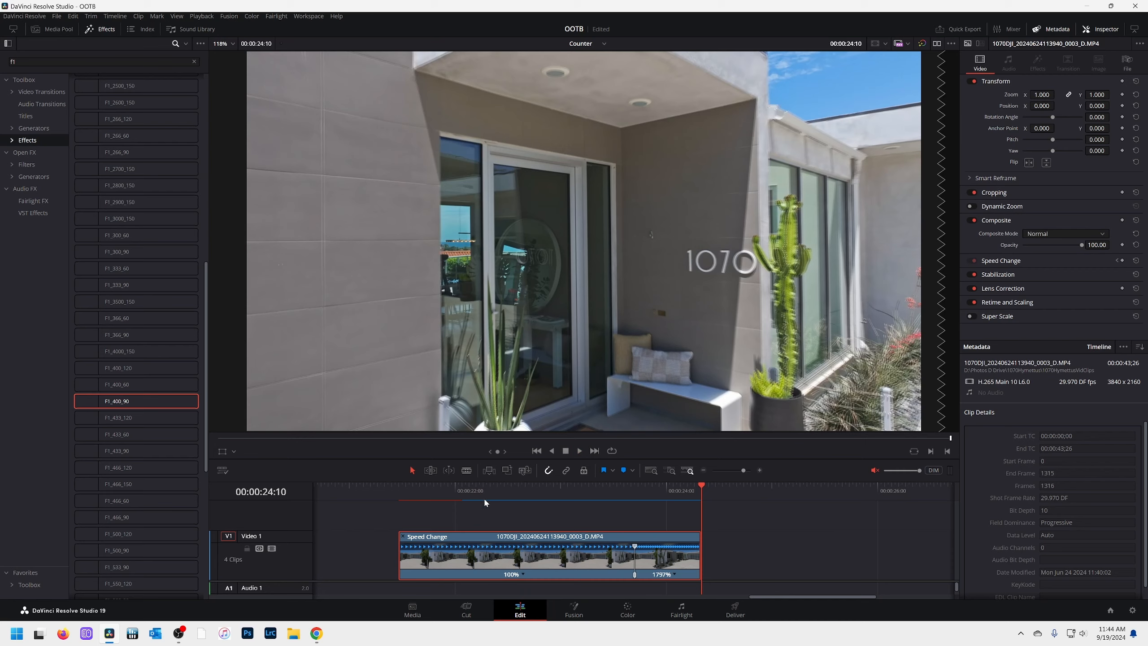
left_click(486, 491)
key("space")
- Shorten the segment after the speed point further to reach 2567% speed, and play the clip to check the change
left_click(599, 493)
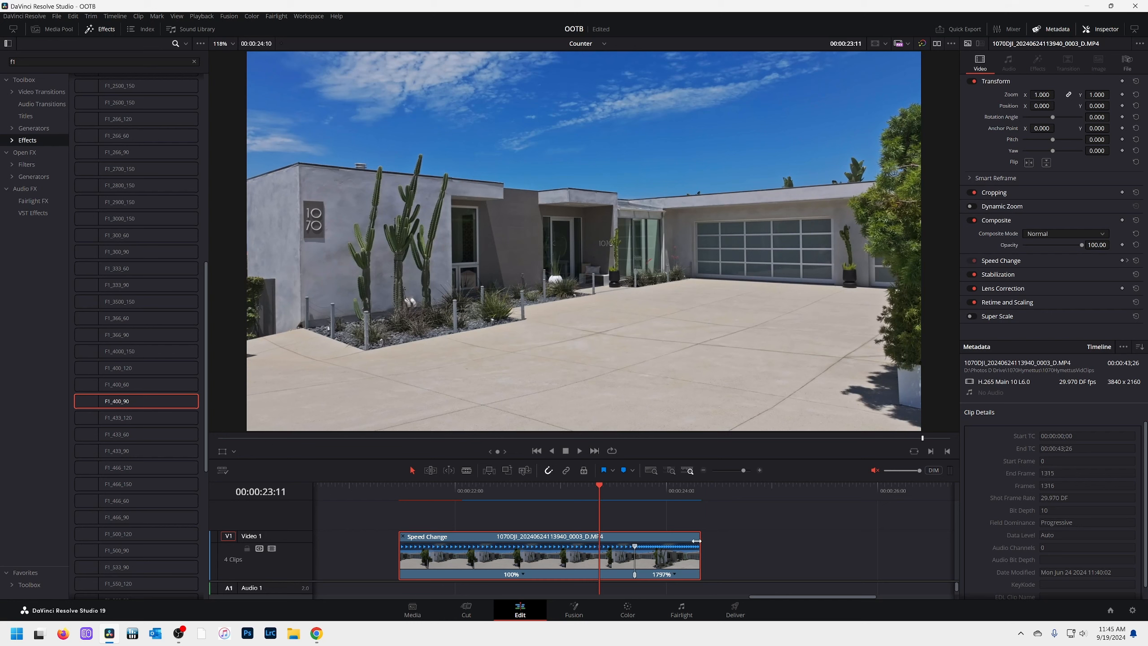
left_click_drag(700, 538, 679, 541)
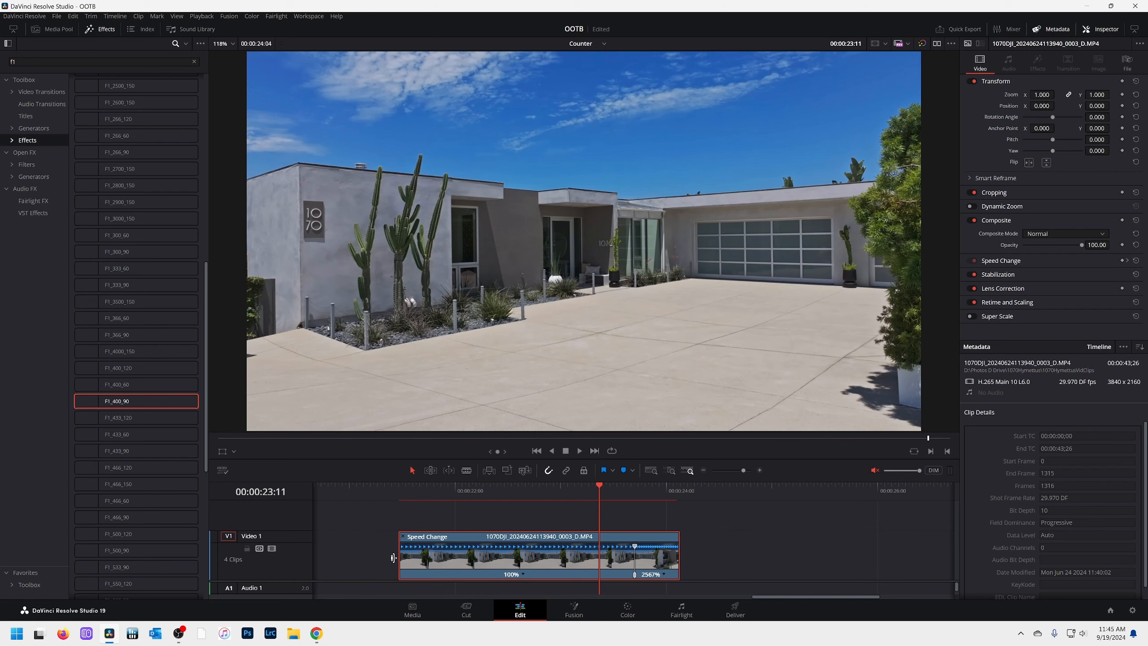
key("space")
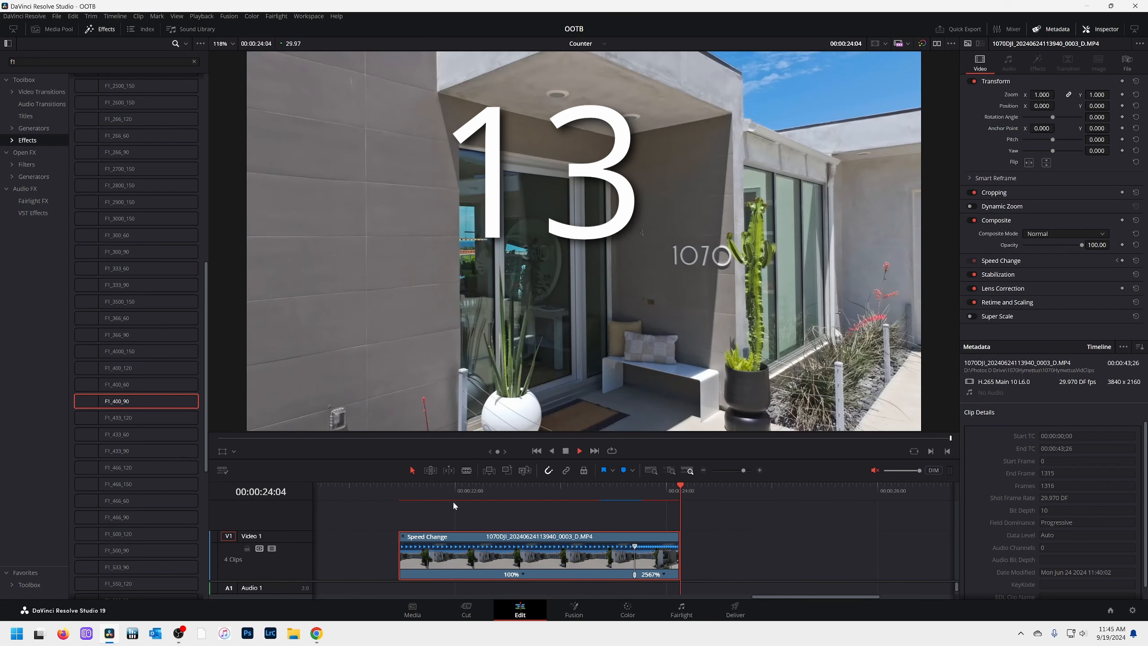
left_click_drag(463, 500, 496, 501)
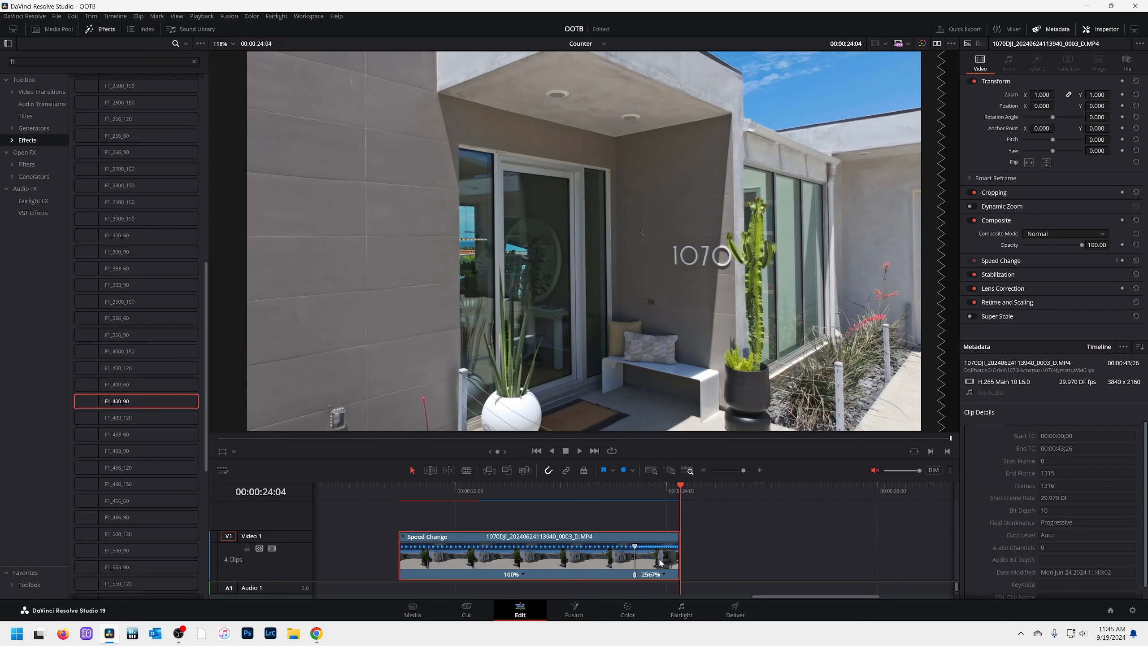
left_click(572, 496)
key("space")
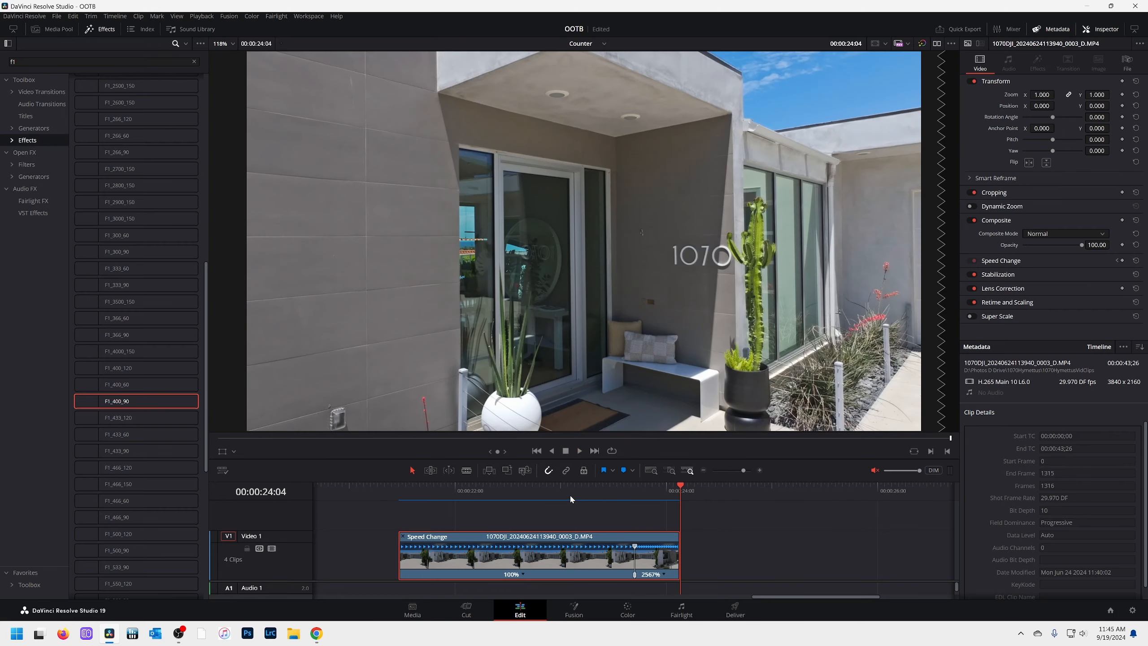
- Open the drone clip's retime curve and enlarge the timeline area to show the whole curve
left_click(571, 497)
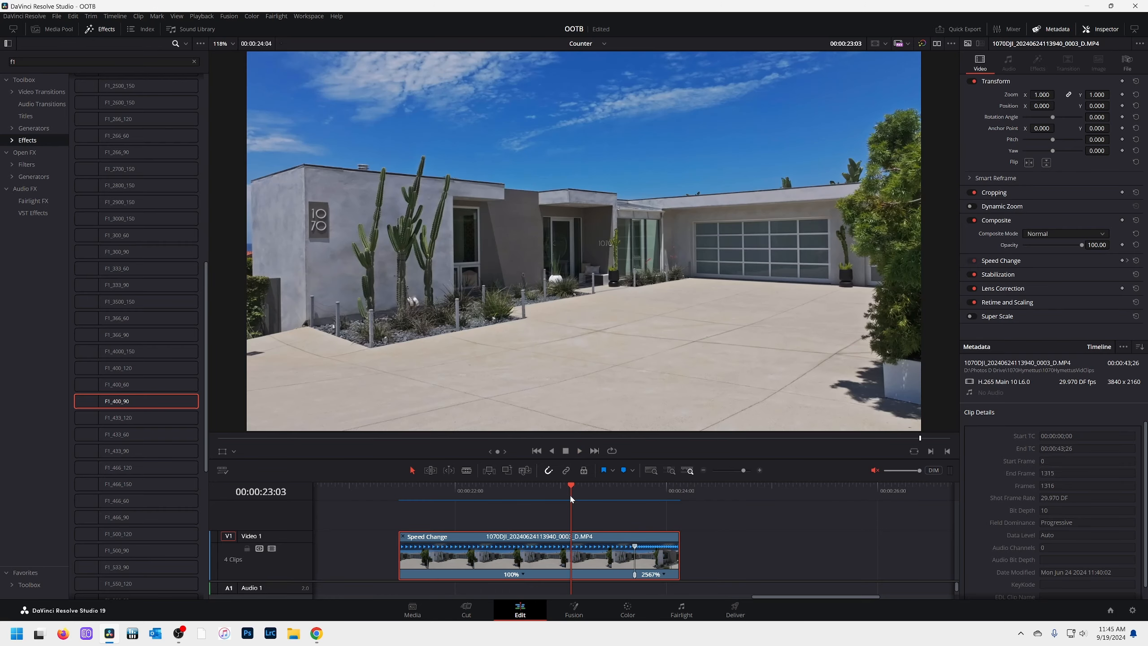
right_click(503, 560)
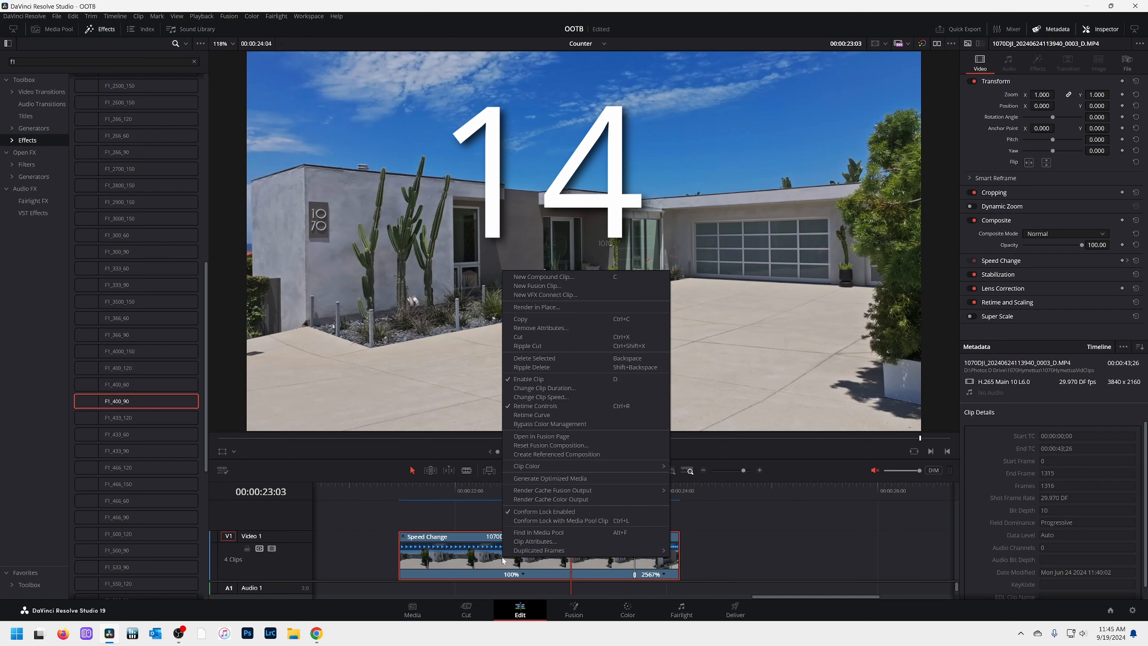
left_click(528, 415)
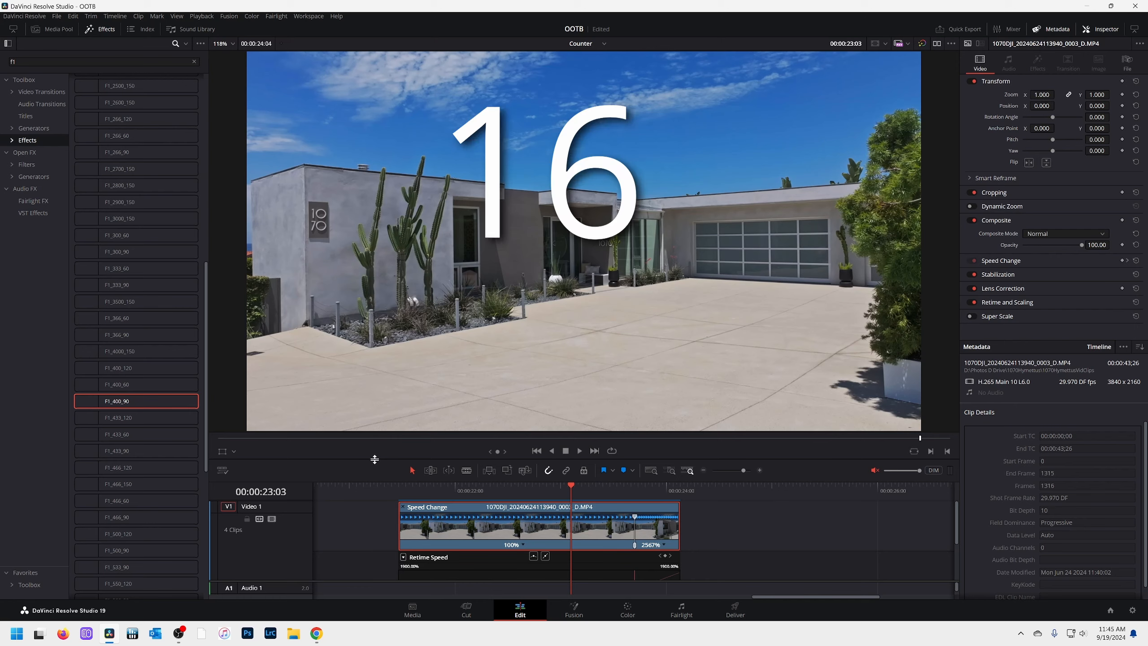
left_click_drag(374, 460, 372, 359)
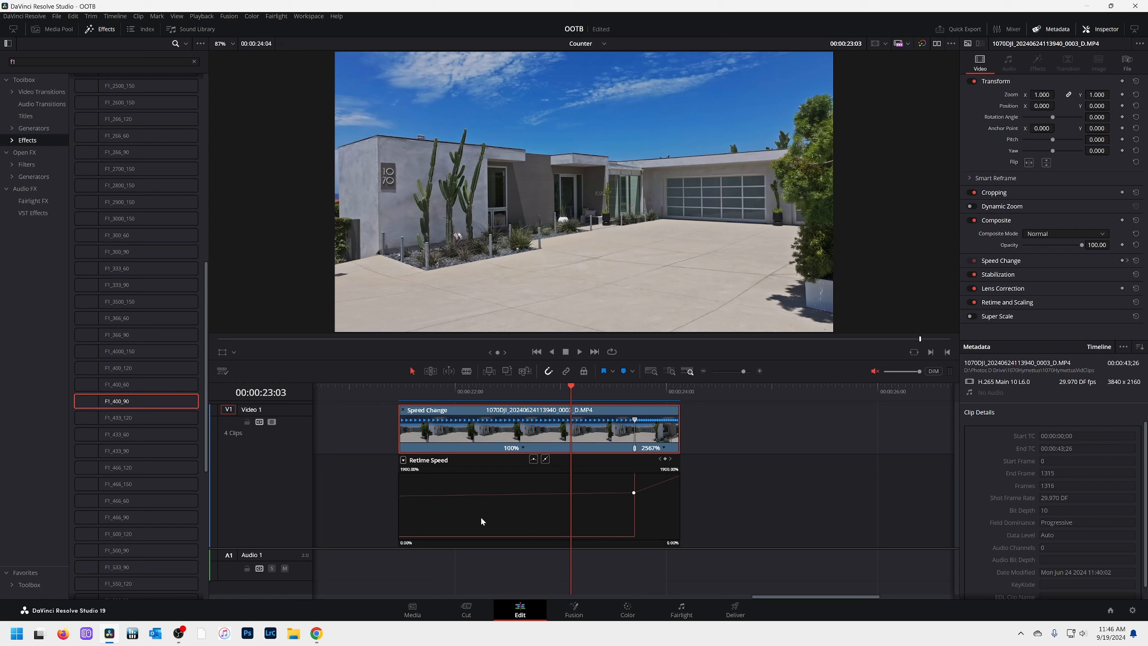
- Smooth the speed point on the Retime Speed curve and stretch its curve handle back to near the clip's start
mouse_move(401, 536)
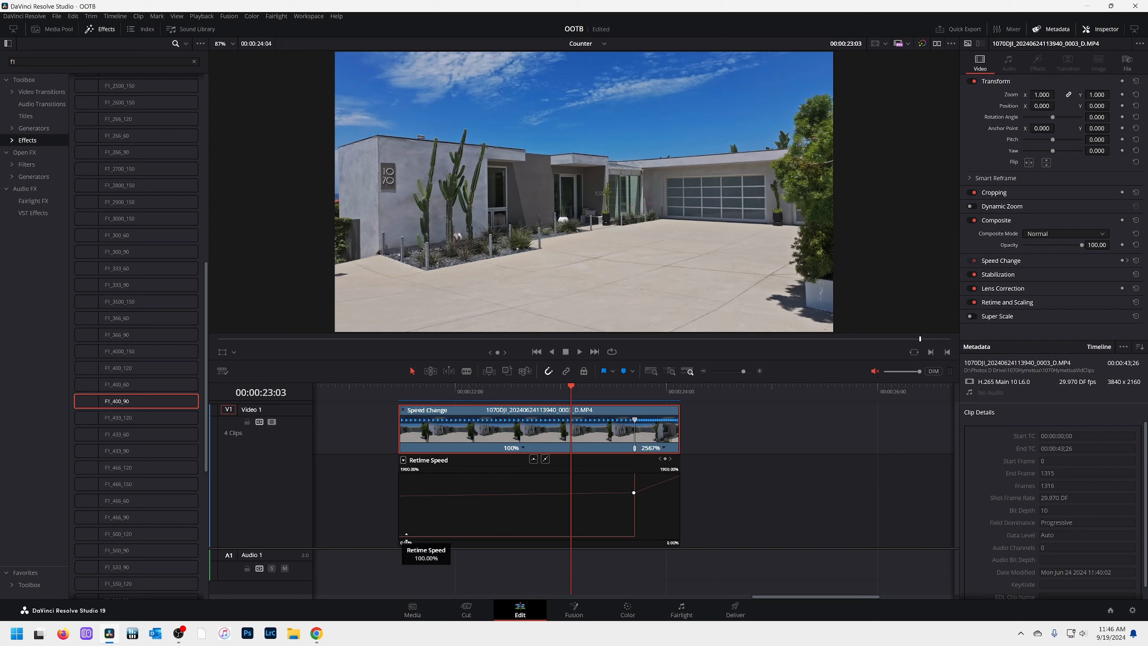
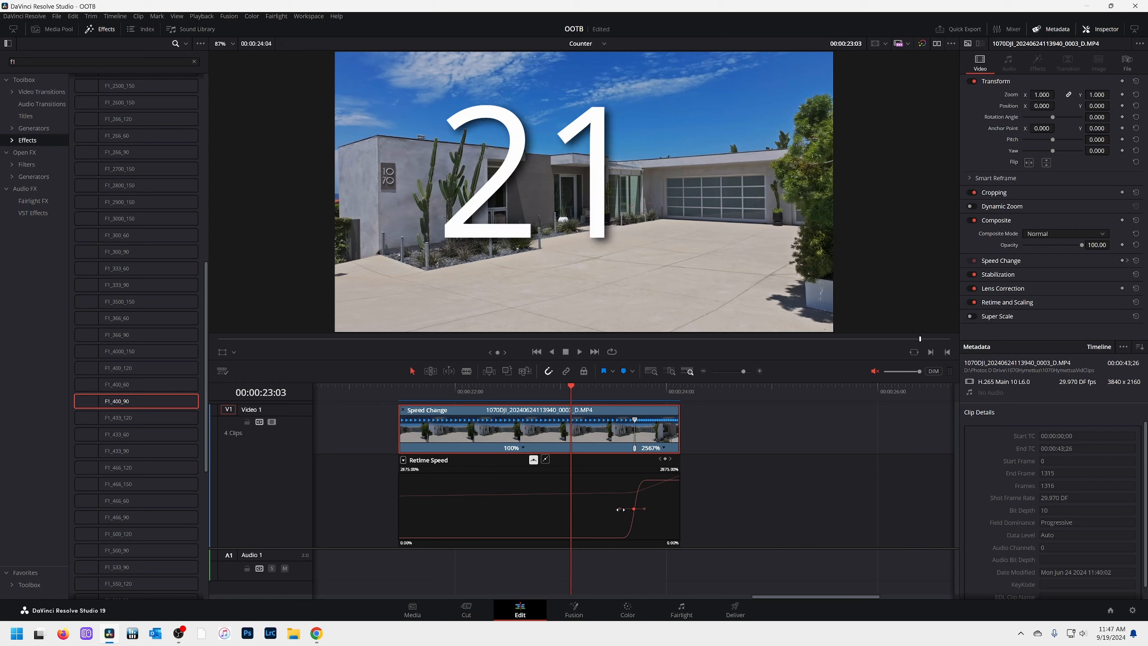
left_click_drag(620, 509, 558, 508)
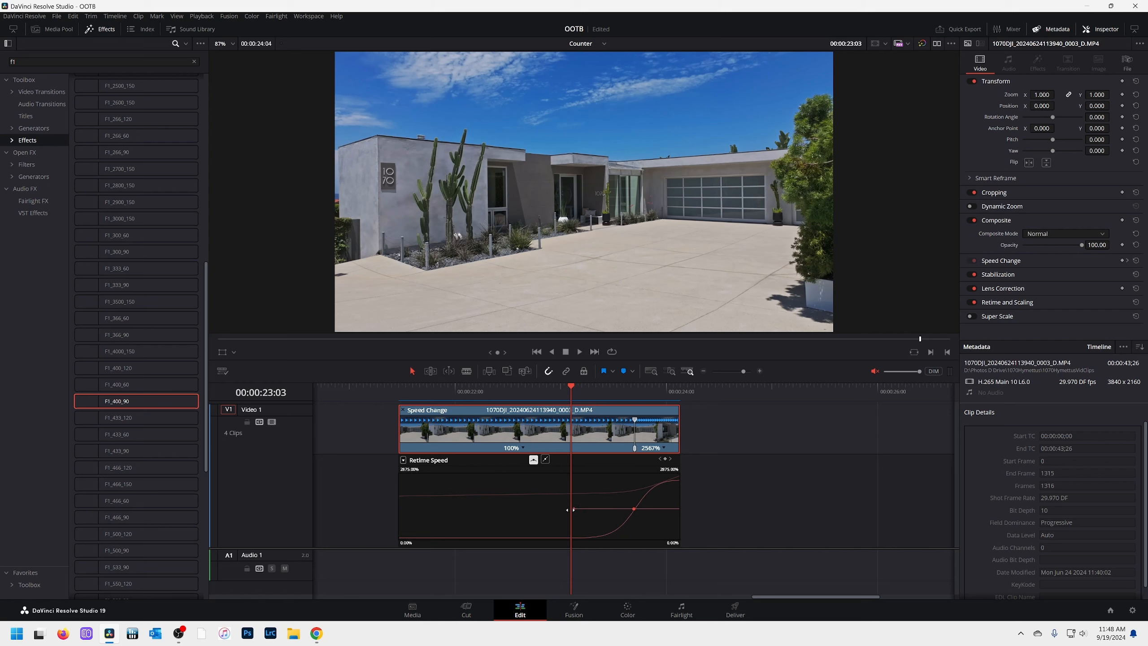
left_click_drag(560, 510, 416, 509)
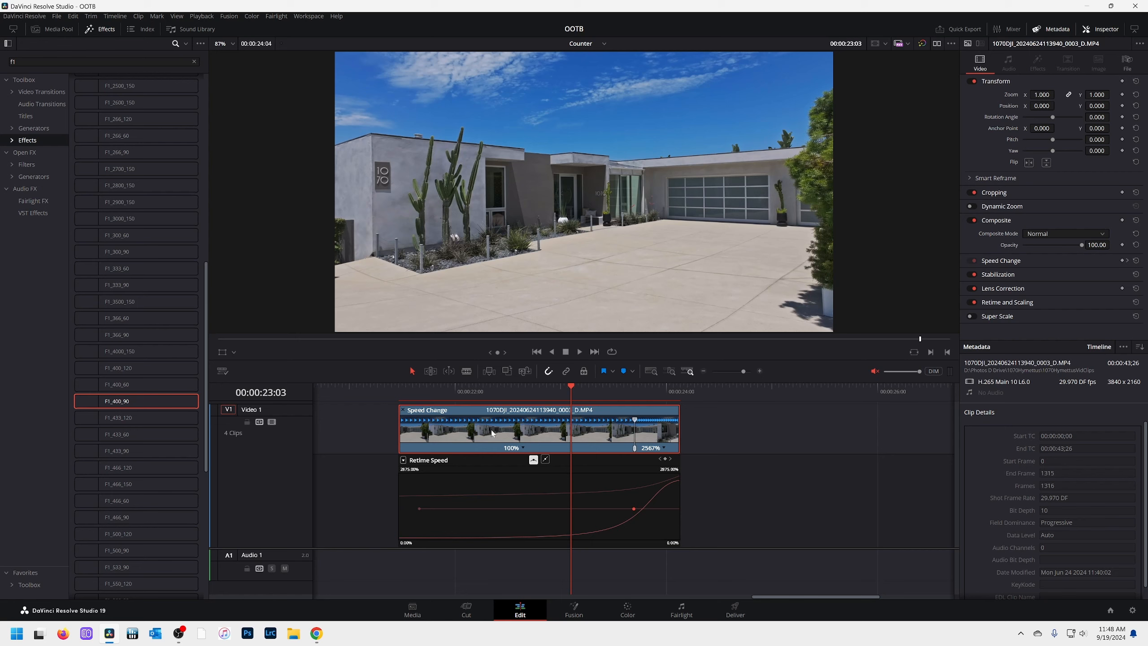
- Play the clip repeatedly from near its start to check the smoothed acceleration
left_click(450, 389)
key("space")
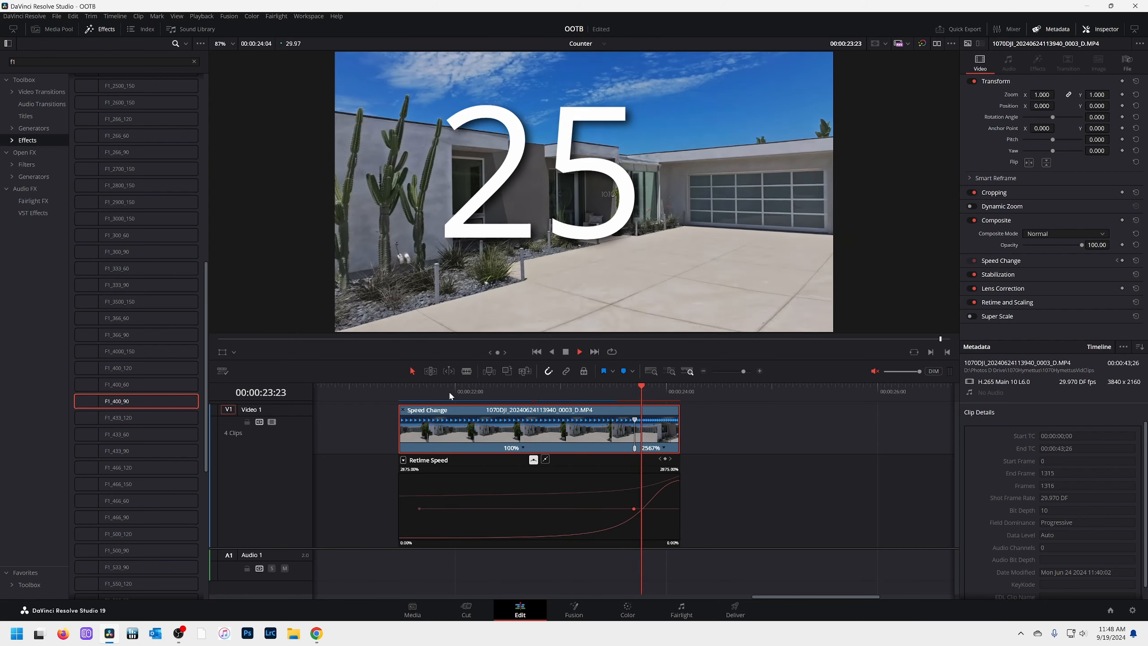
left_click(449, 390)
key("space")
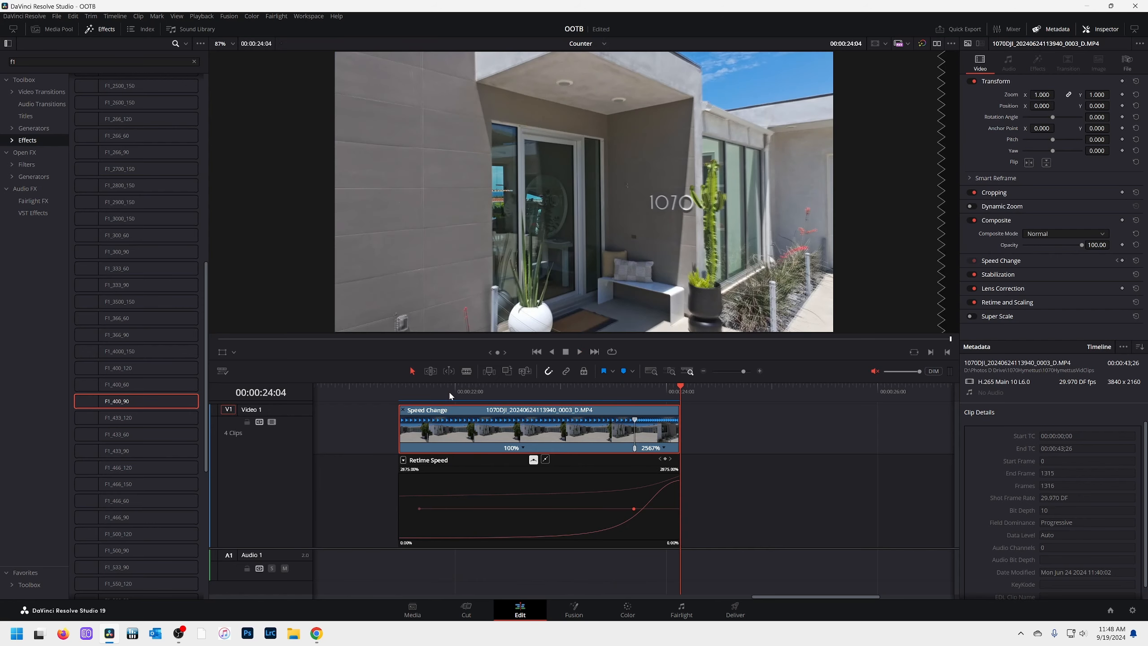
left_click(458, 392)
key("space")
- Shorten the fast segment so the clip ends at 00:00:23:29, and play the clip to check the faster ramp
left_click(680, 409)
left_click_drag(678, 409, 663, 412)
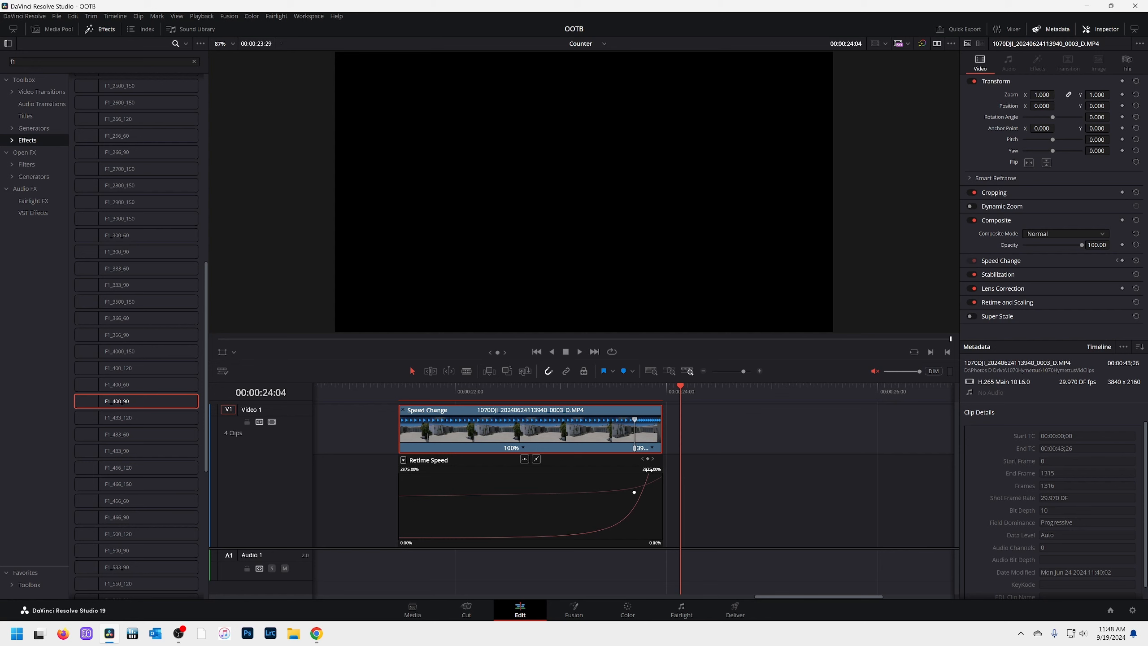
left_click(447, 392)
key("space")
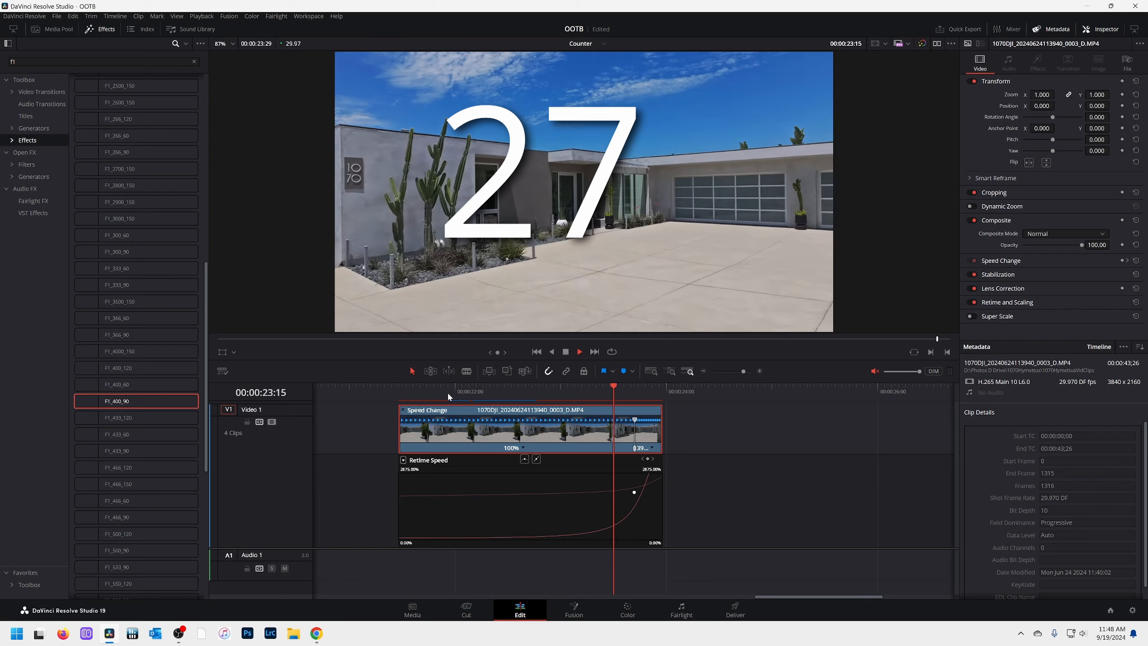
- Play the ramped drone clip once more and hide its Retime Curve and Retime Controls
left_click(450, 393)
key("space")
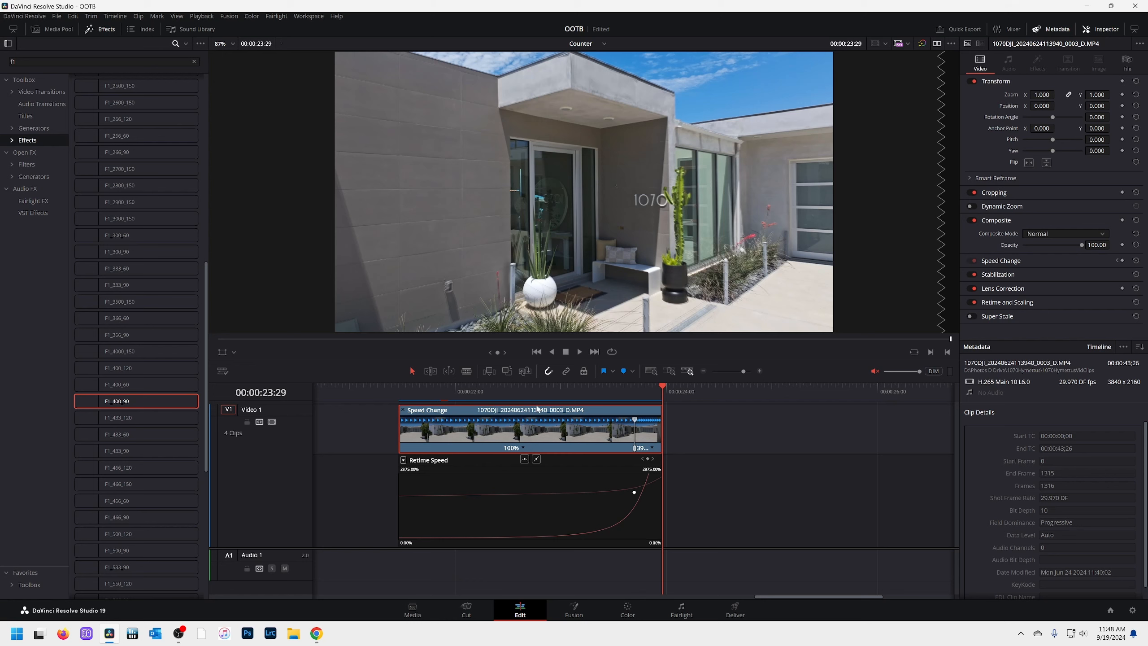
right_click(505, 515)
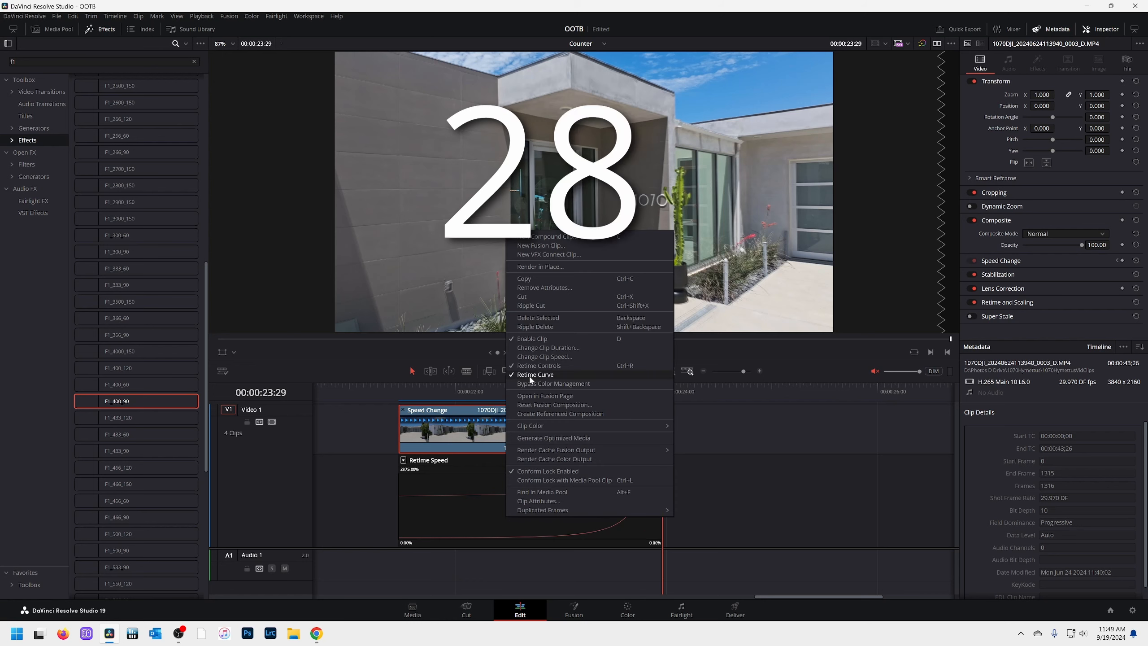
left_click(529, 375)
right_click(487, 528)
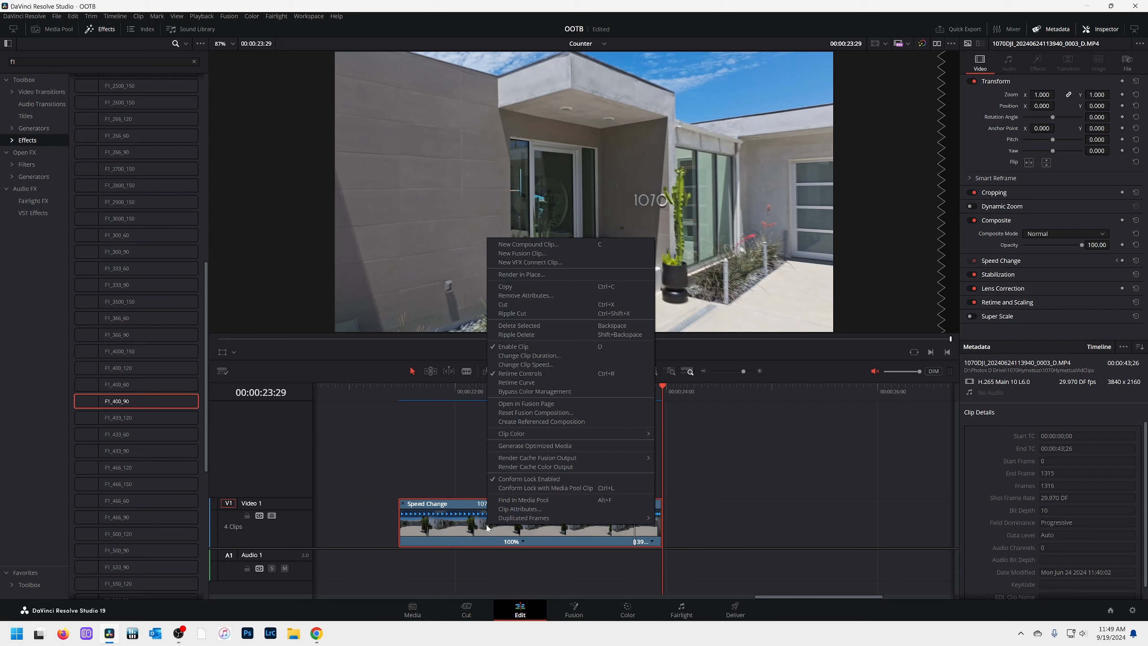
left_click(509, 375)
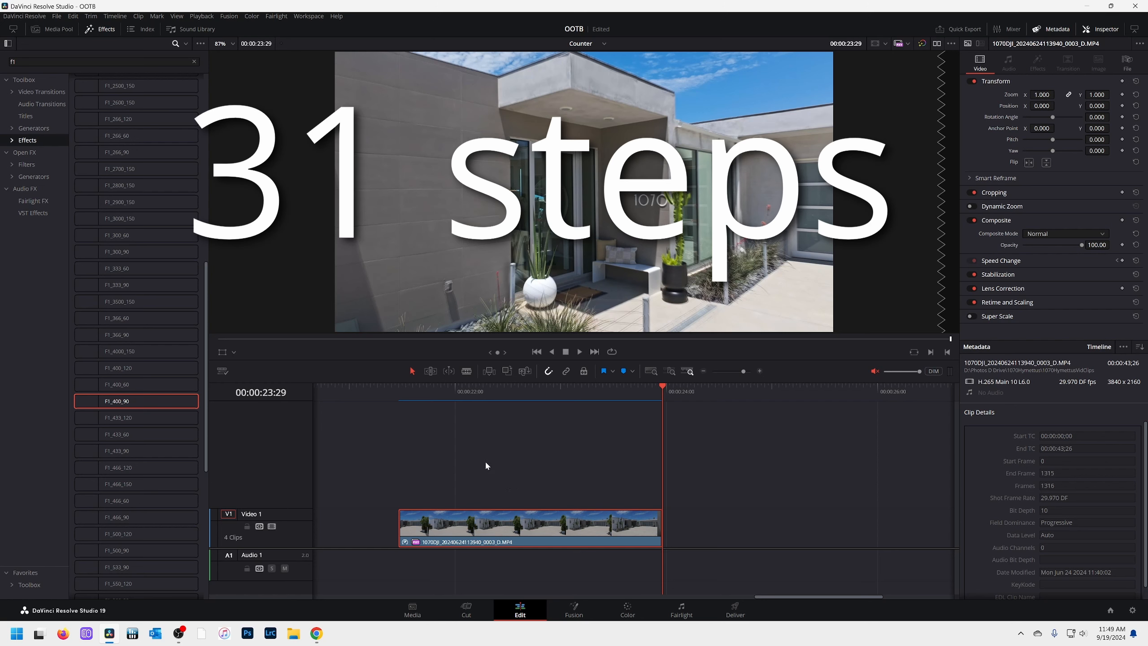
- Replay the manually ramped drone clip at the end of the timeline from before its start
scroll(436, 443, "down", 5)
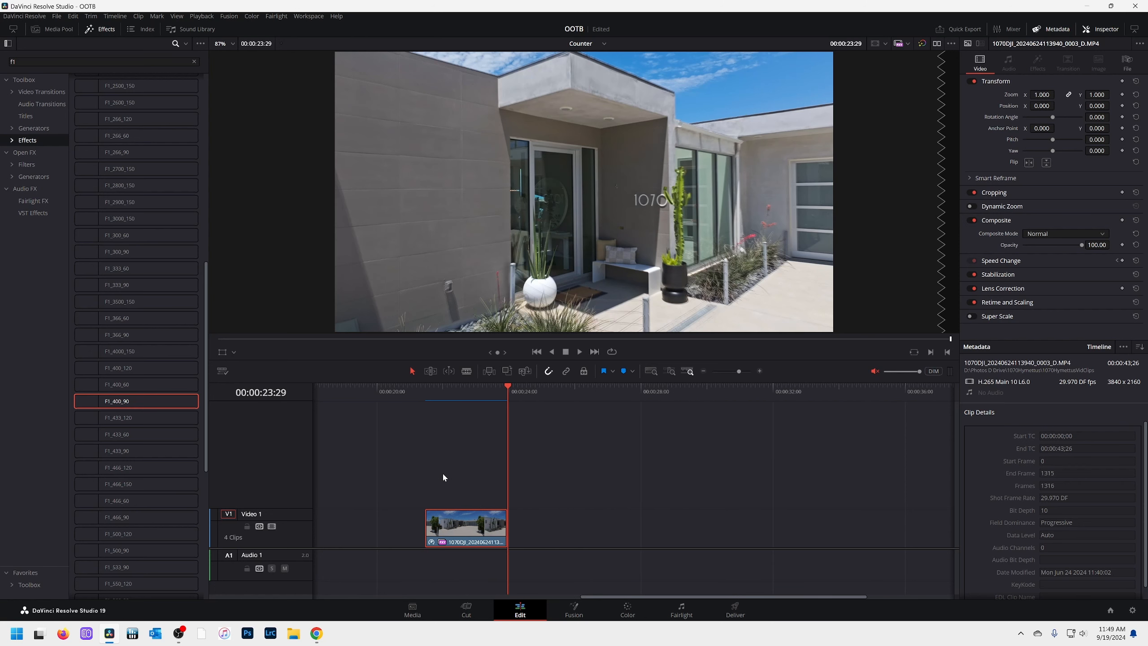
scroll(443, 475, "left", 3)
scroll(443, 475, "down", 4)
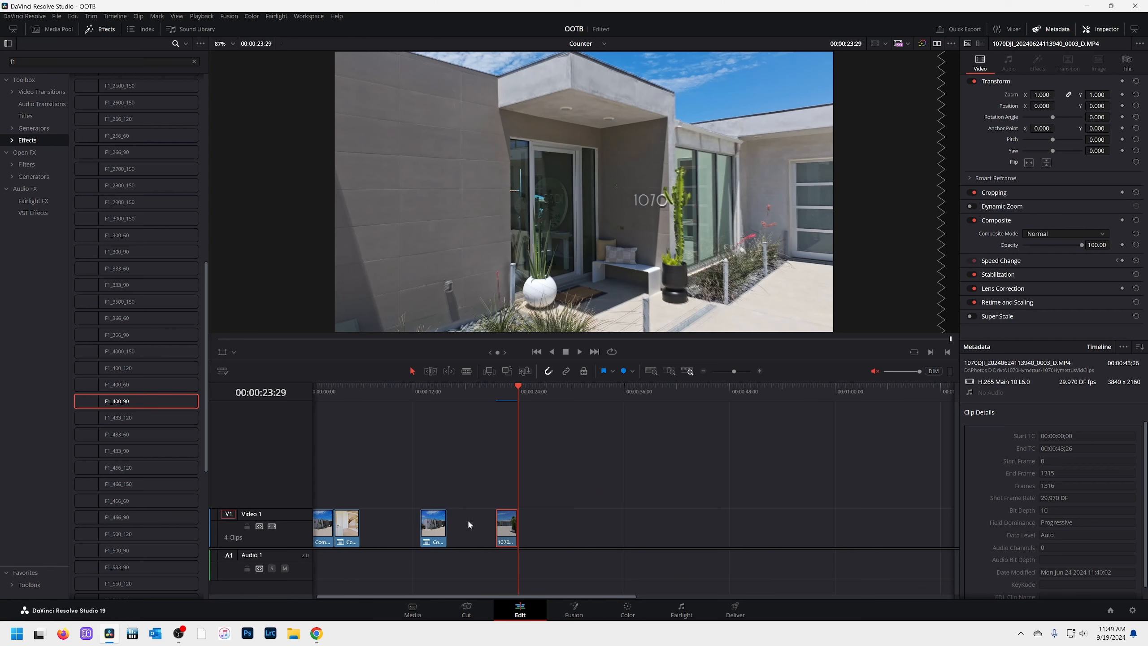
left_click(501, 392)
key("space")
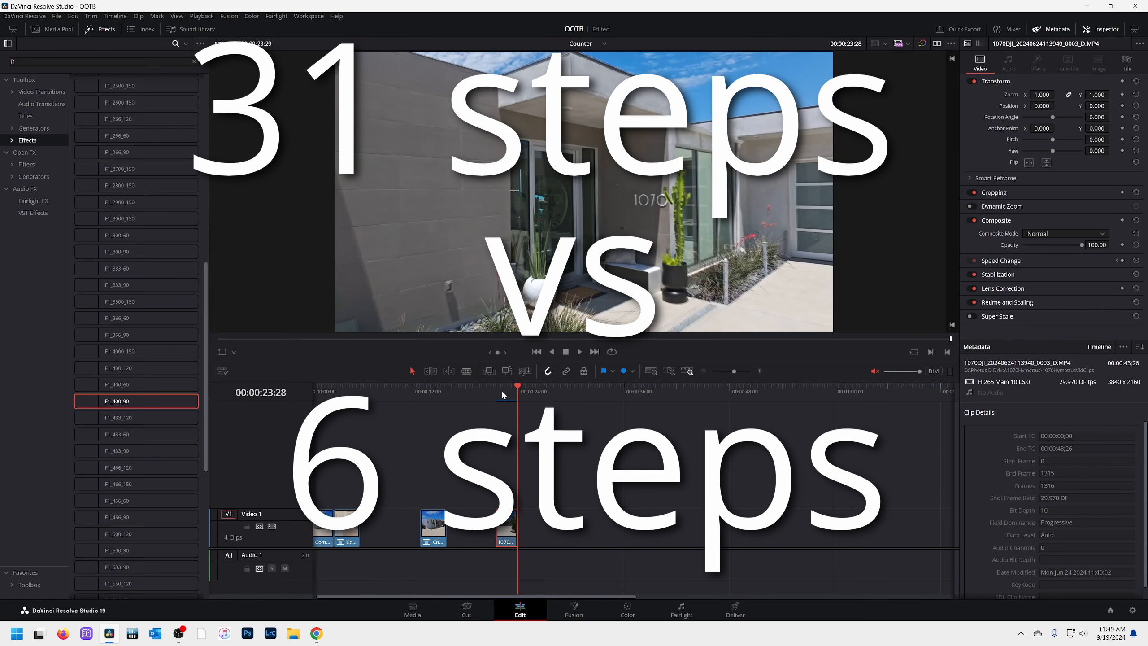
left_click(493, 391)
key("space")
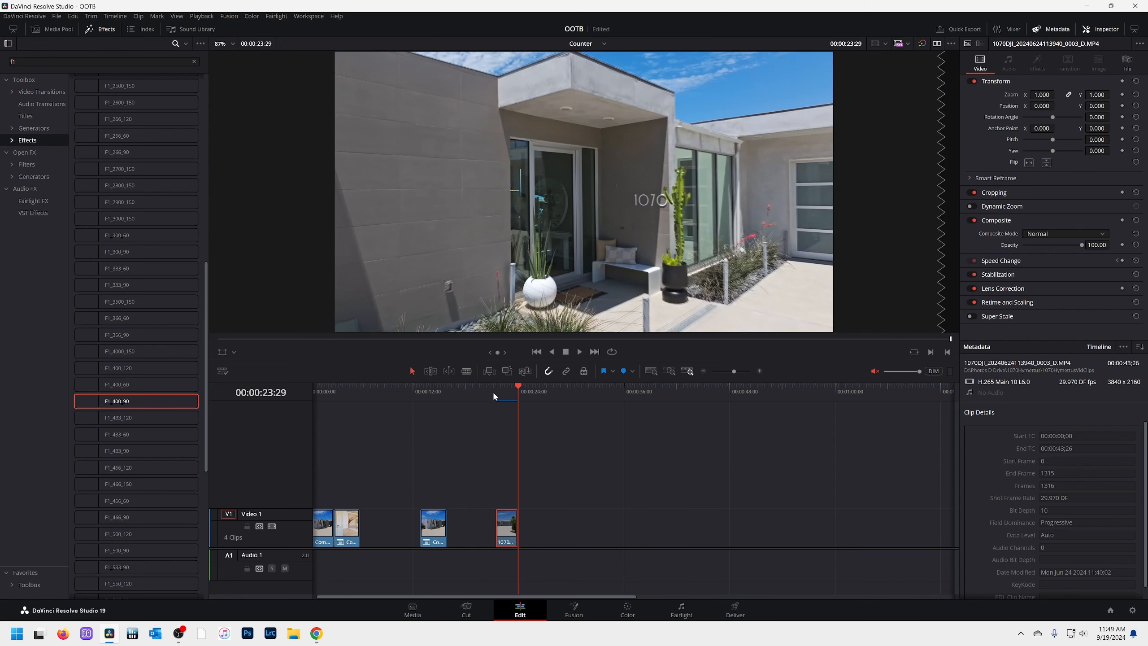
left_click(493, 391)
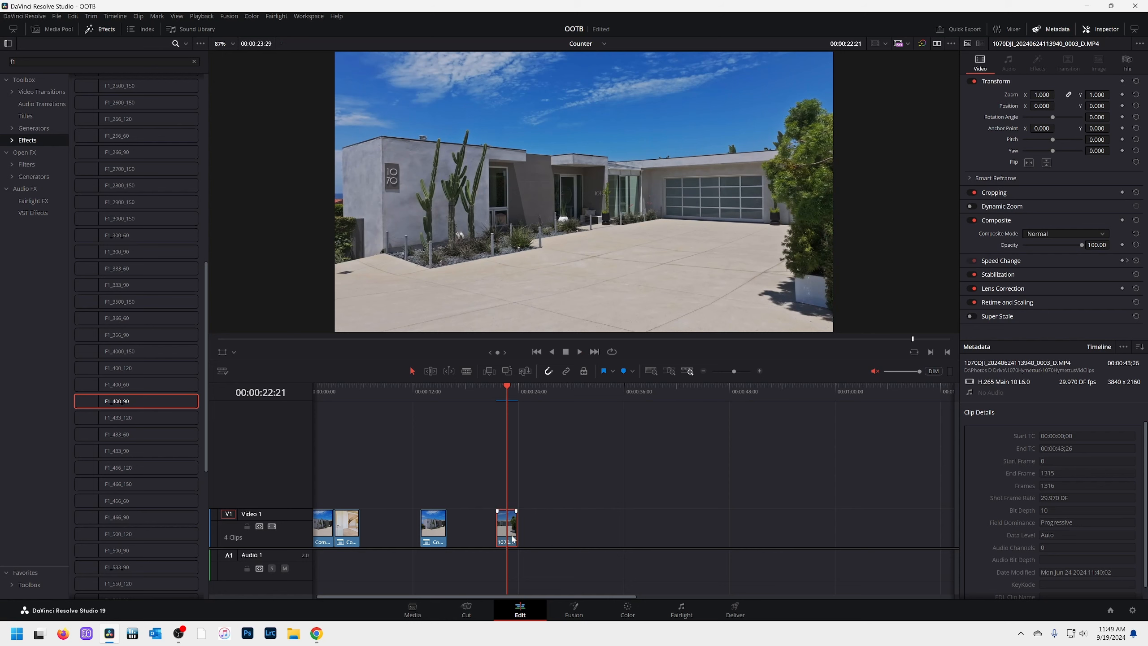
- Play the speeDRamper transition from Compound Clip 1 into Compound Clip 3 at the timeline's start twice
scroll(512, 539, "down", 2)
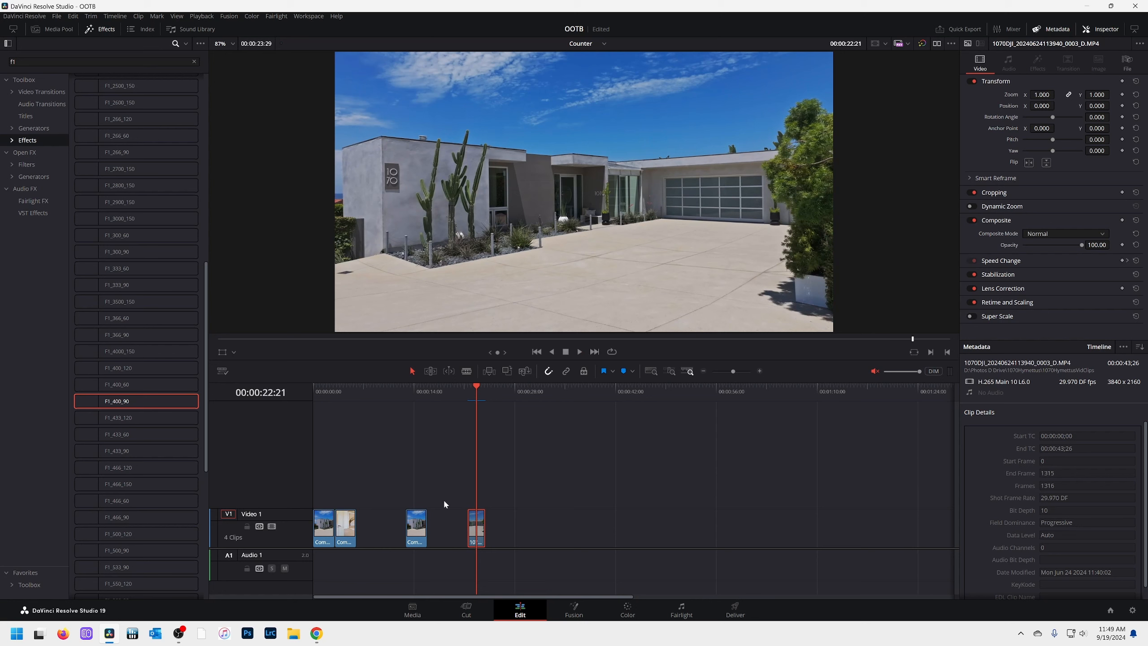
left_click(324, 389)
key("space")
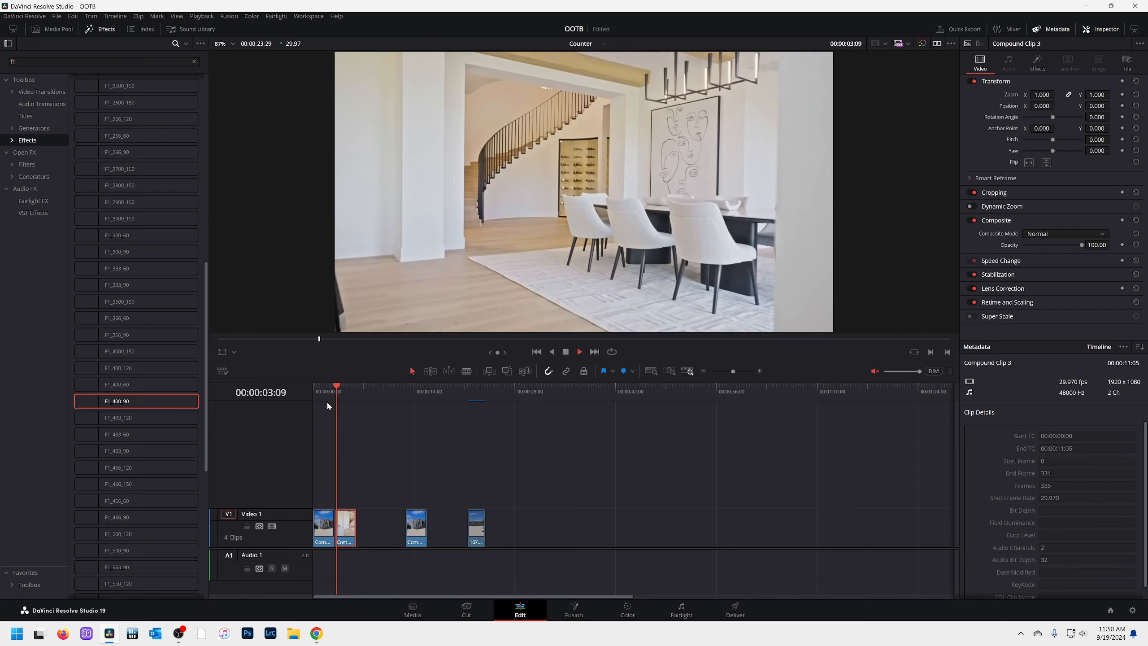
key("space")
left_click(327, 391)
key("space")
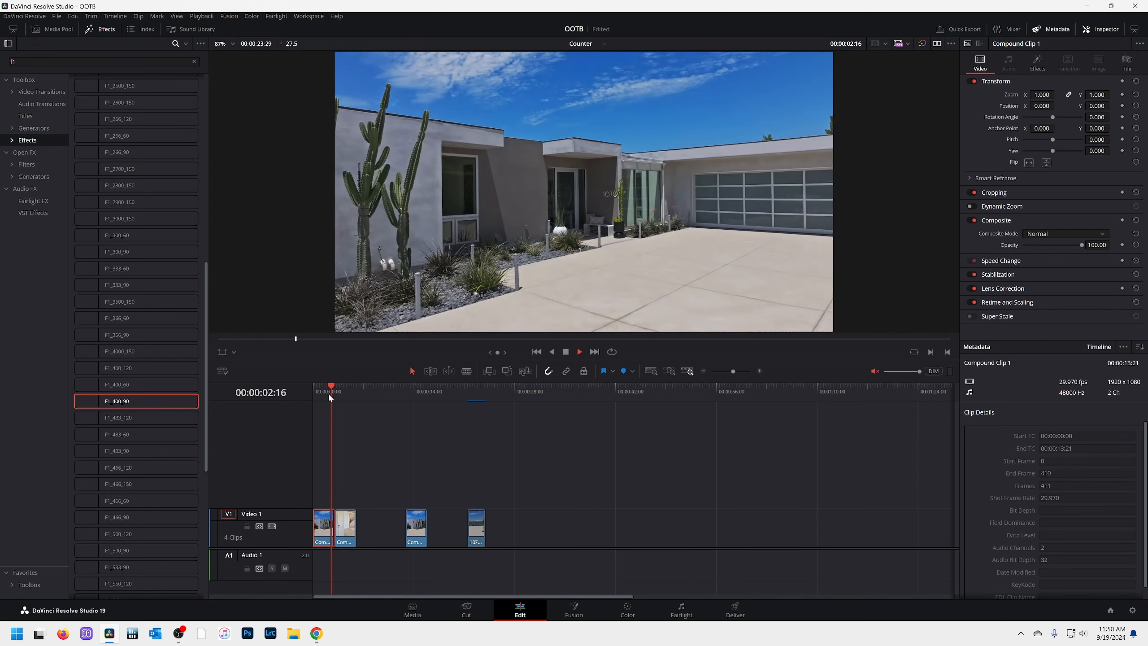
key("space")
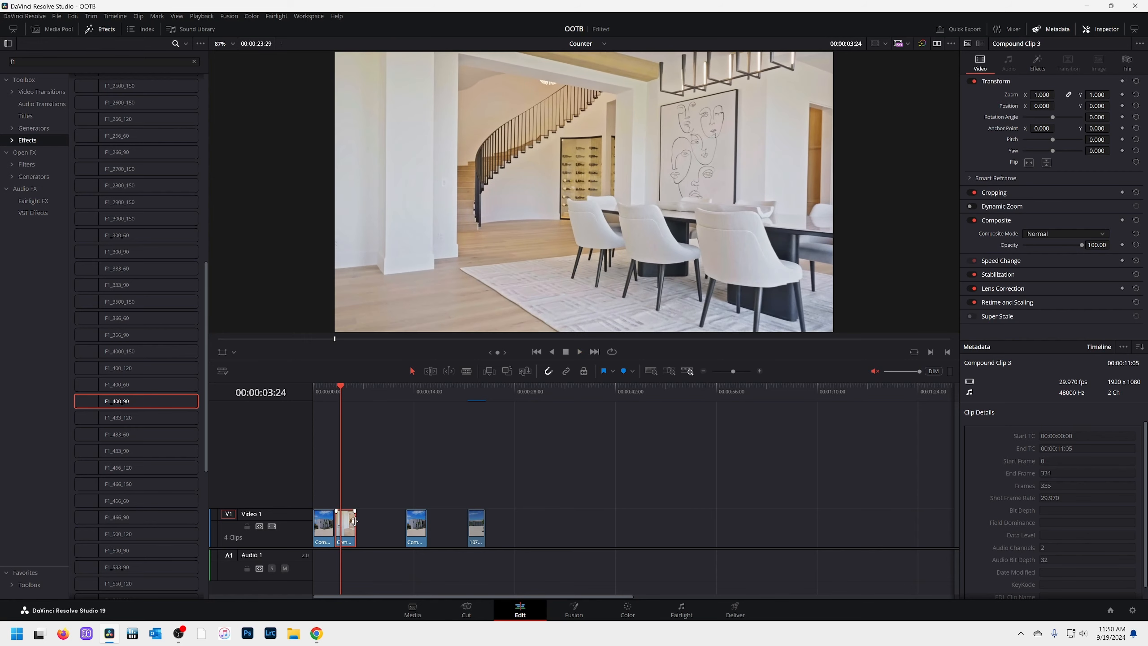
- Place a copy of Compound Clip 3 directly after the manually ramped drone clip and play across the cut
left_click_drag(350, 533, 501, 533)
left_click(475, 393)
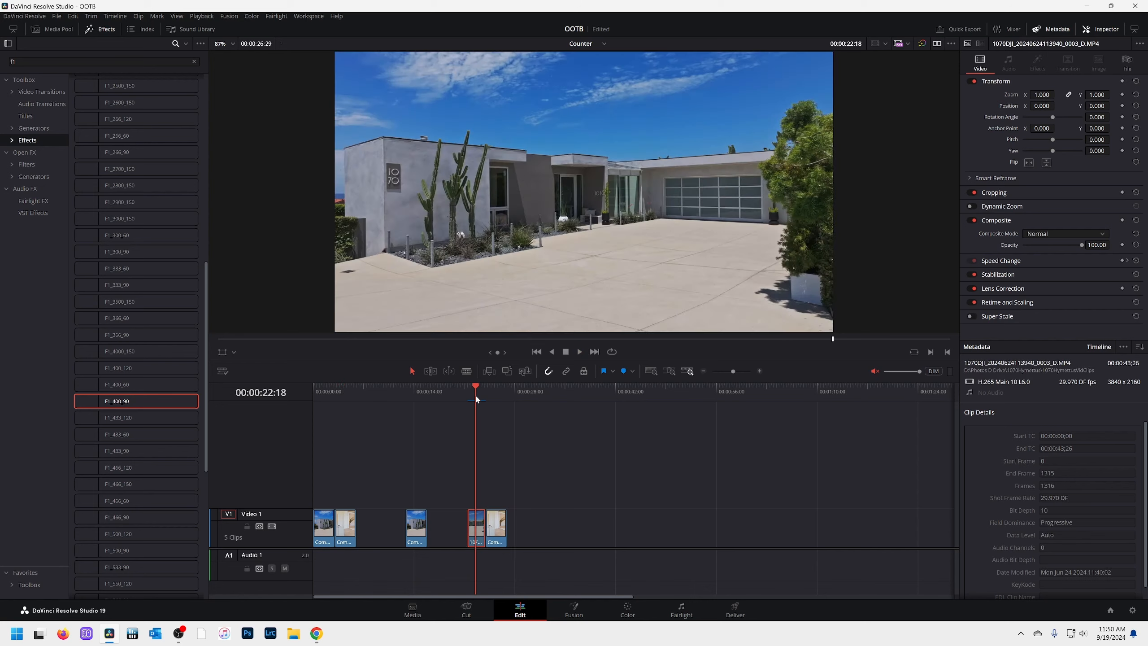
key("space")
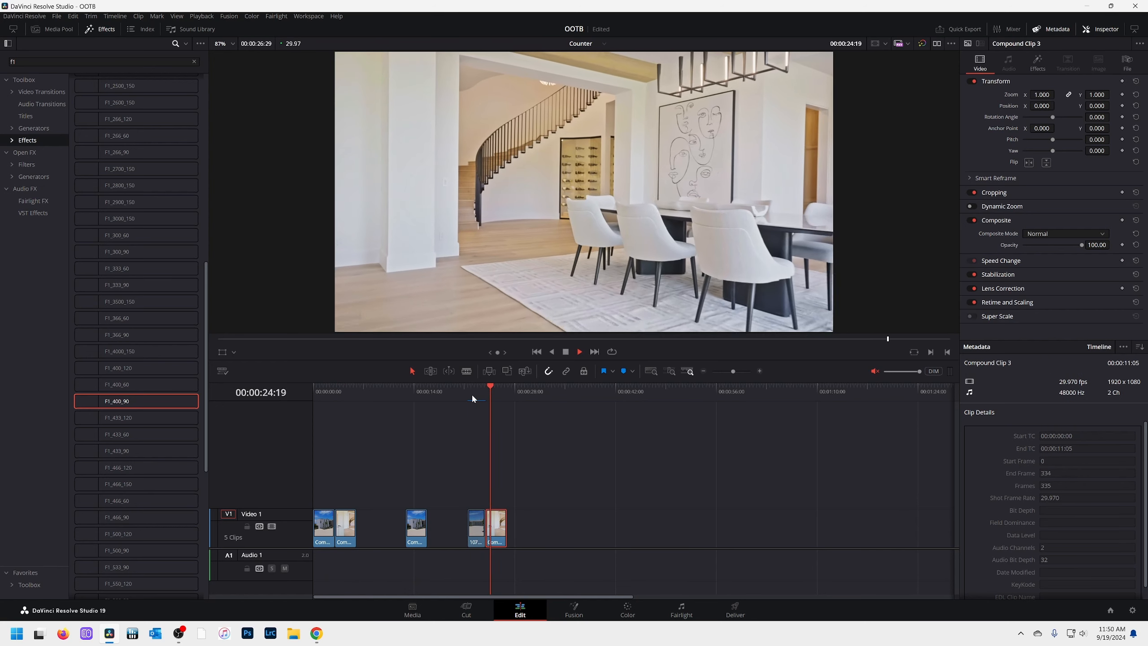
- Replay the manually ramped transition from the drone clip into the interior clip repeatedly to judge its smoothness
left_click(472, 393)
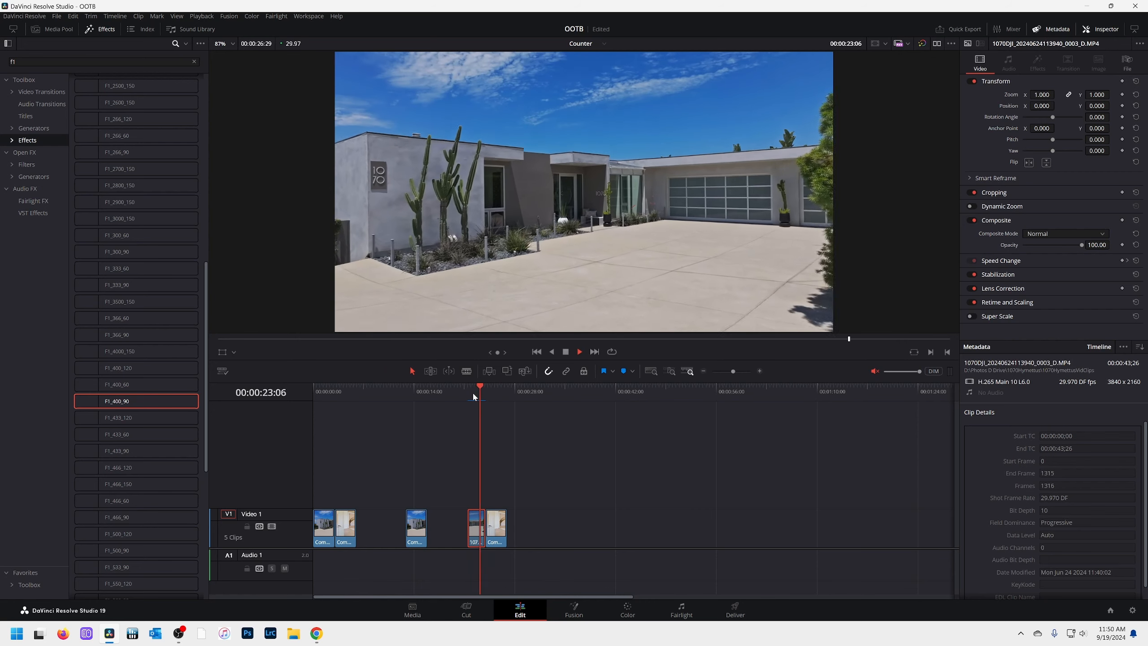
left_click(474, 395)
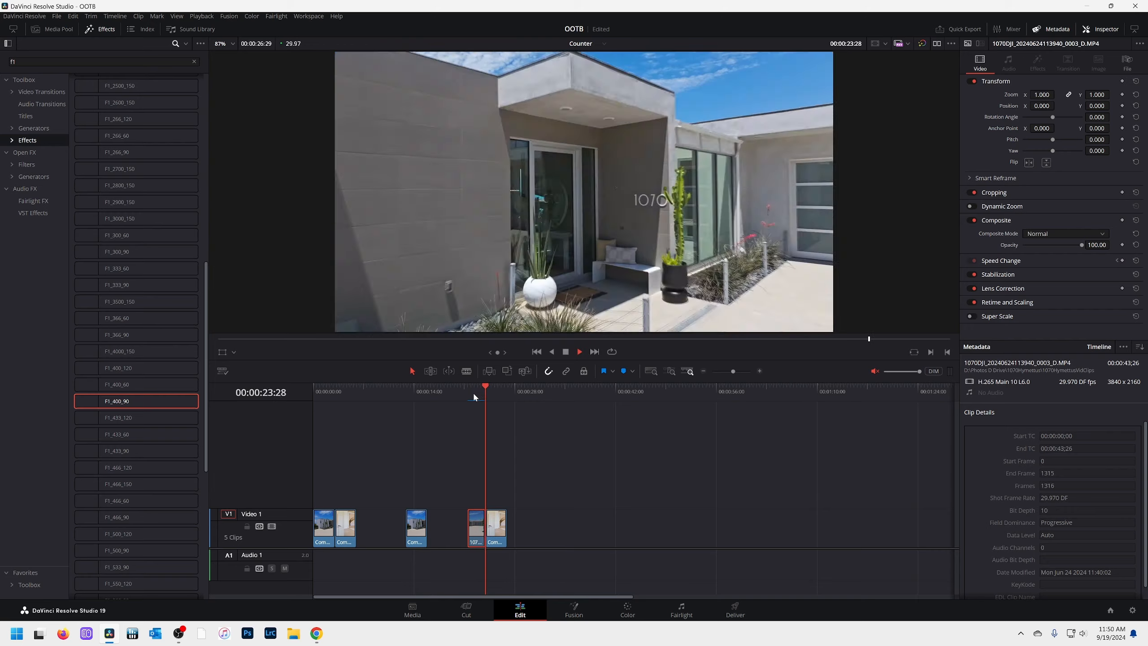
left_click(474, 393)
key("space")
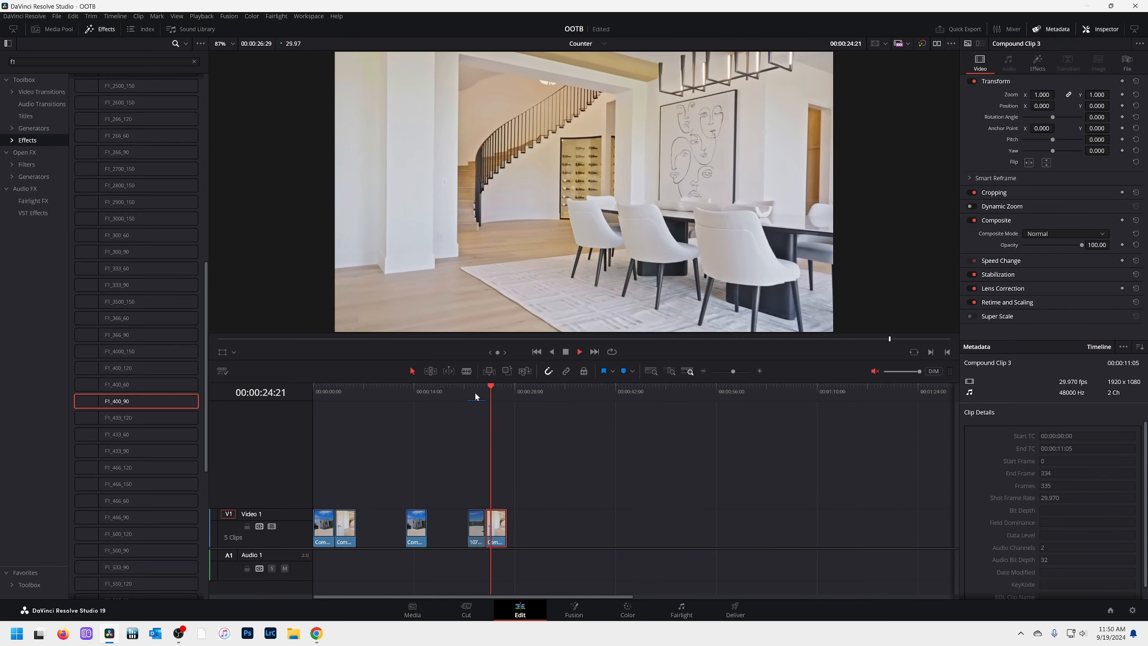
left_click(474, 395)
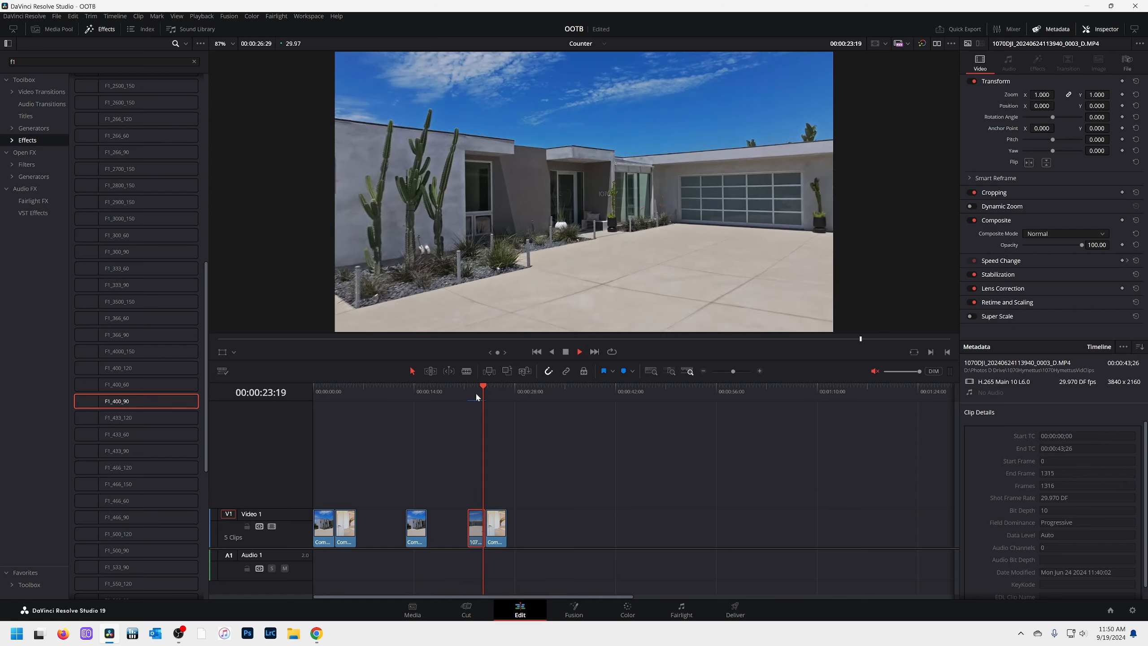
left_click(477, 396)
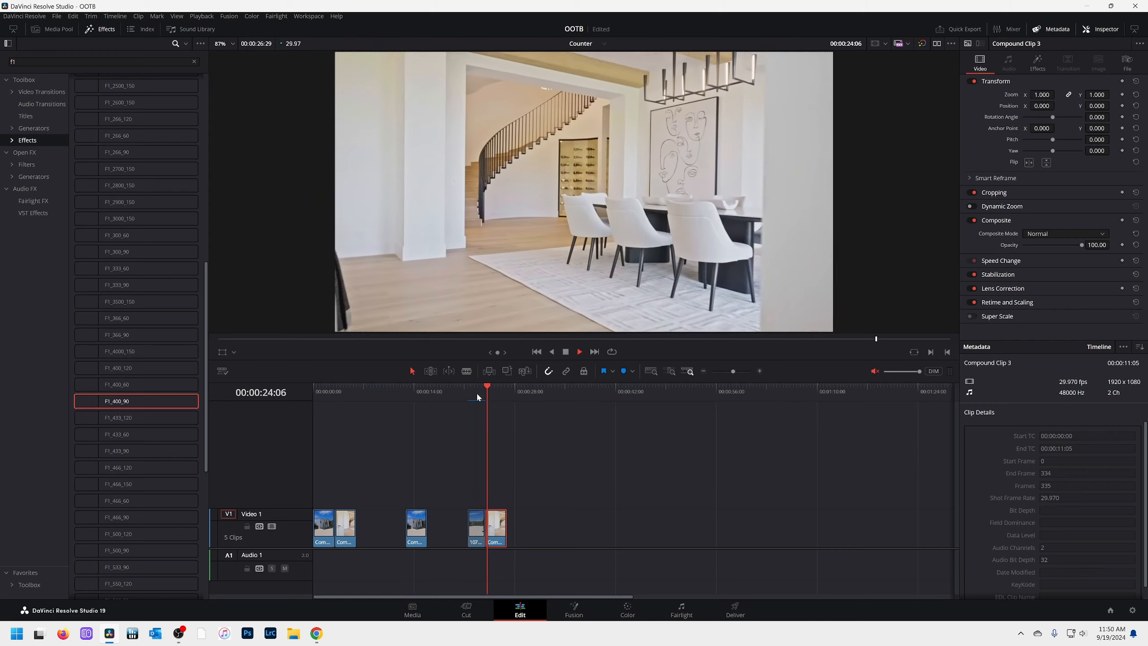
key("space")
left_click(478, 396)
key("space")
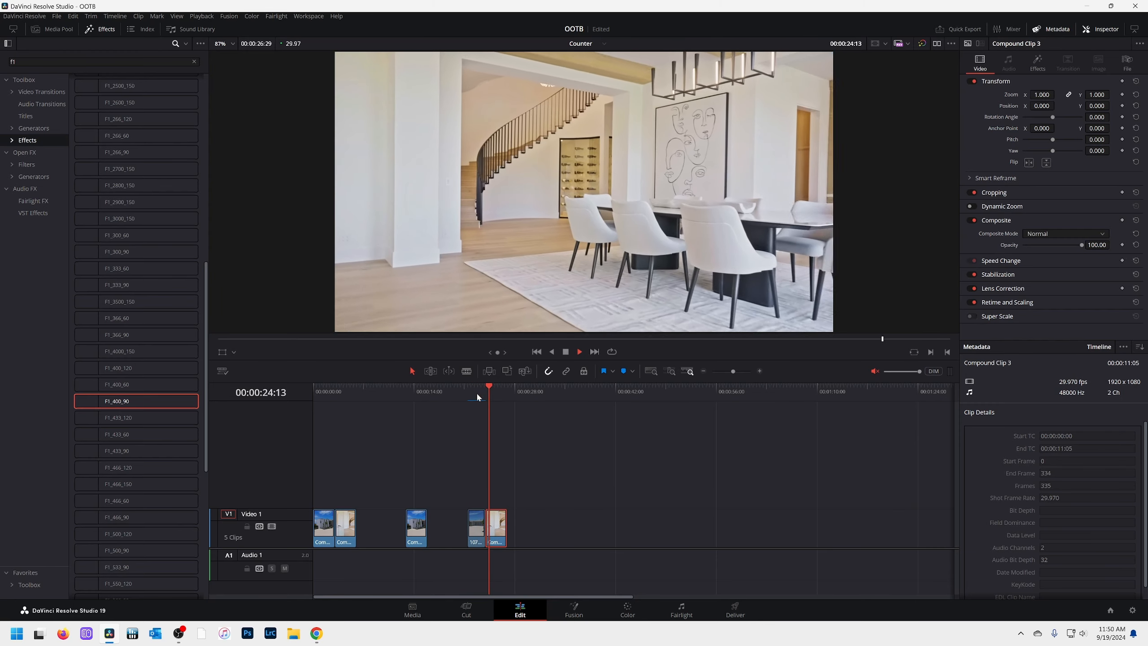
key("space")
left_click(477, 396)
key("space")
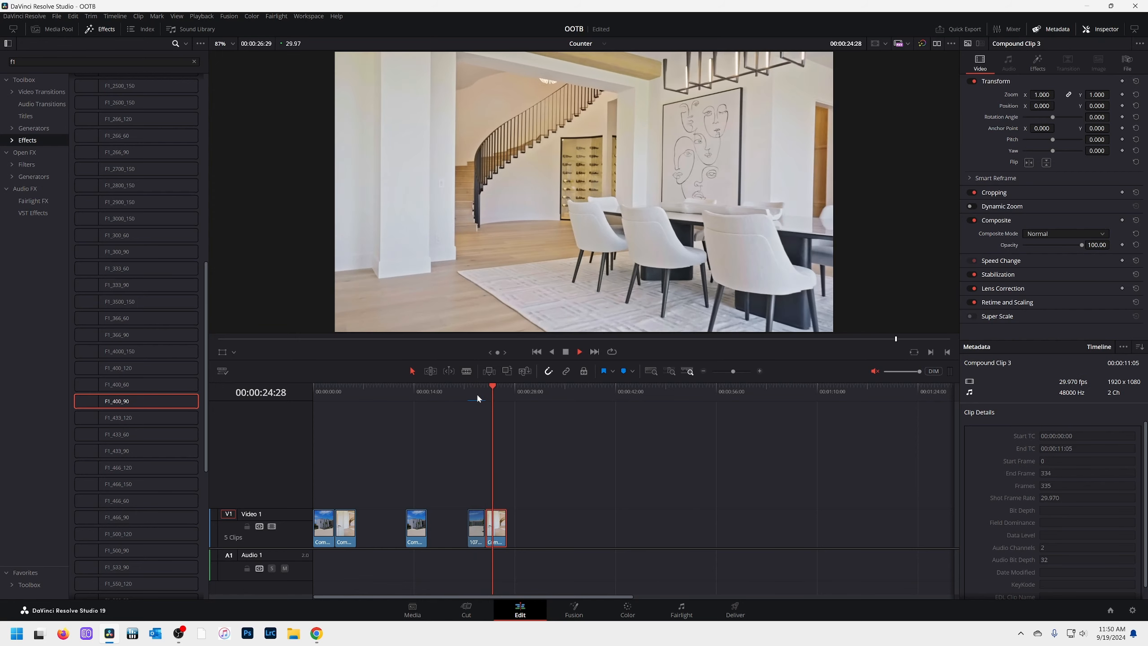
key("space")
left_click(472, 396)
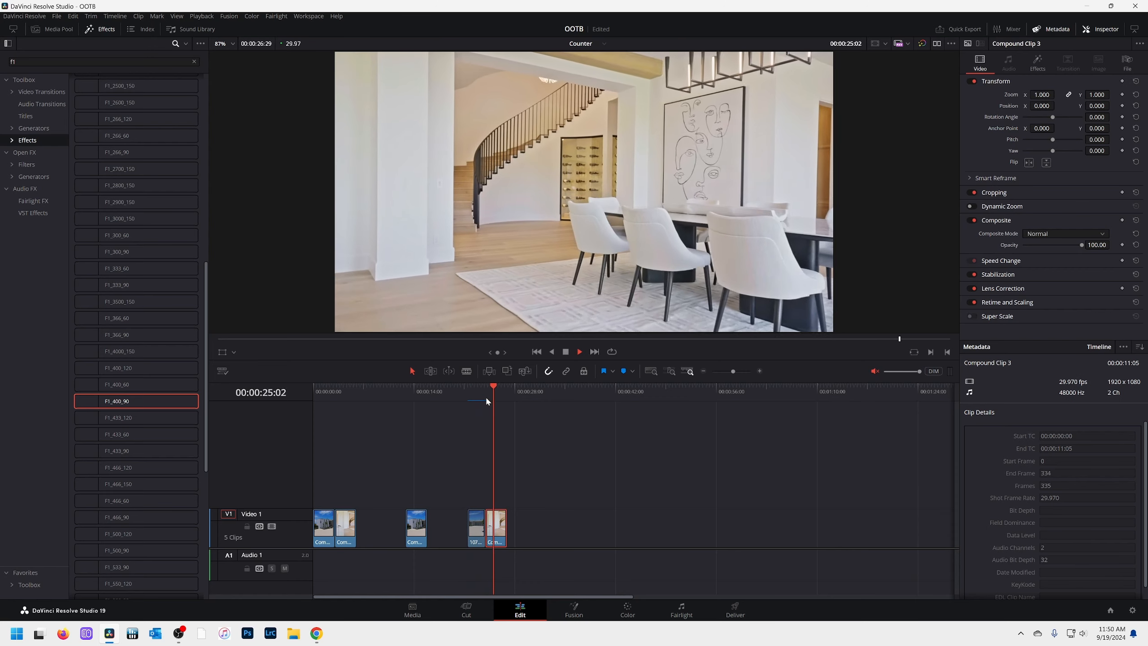
left_click(478, 393)
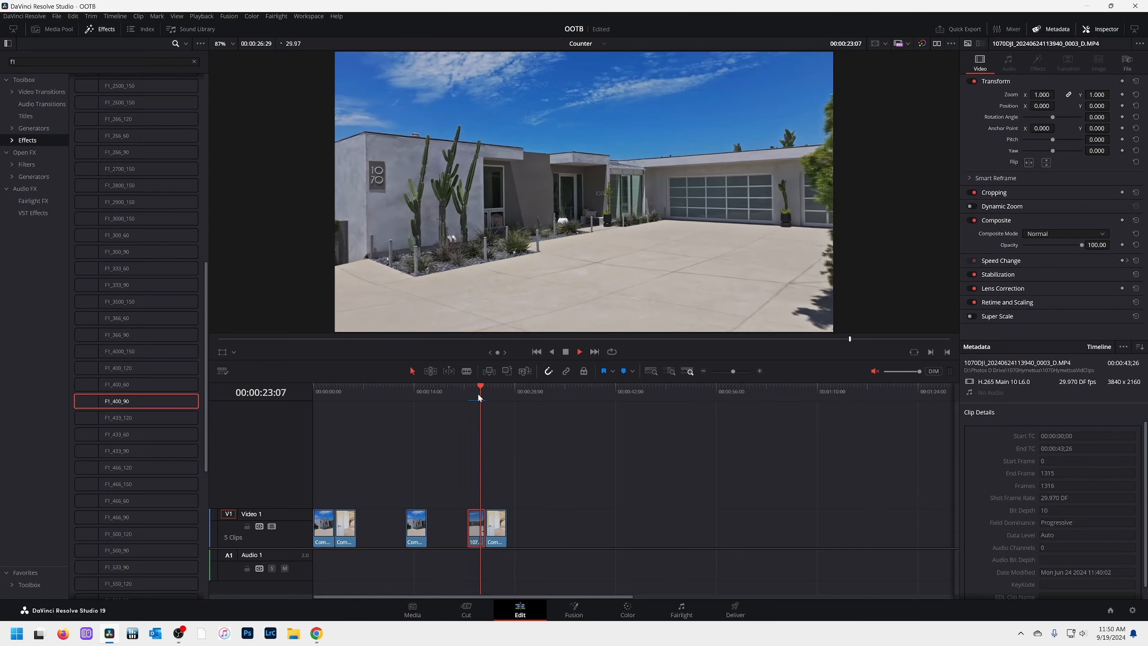
left_click(477, 391)
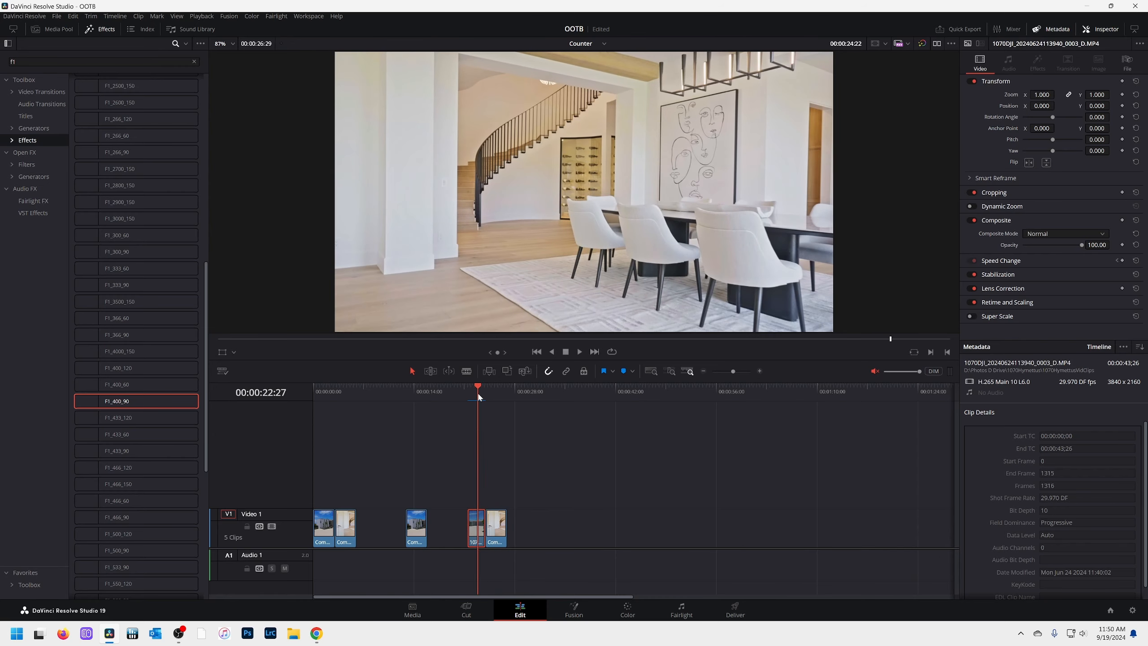
left_click(475, 393)
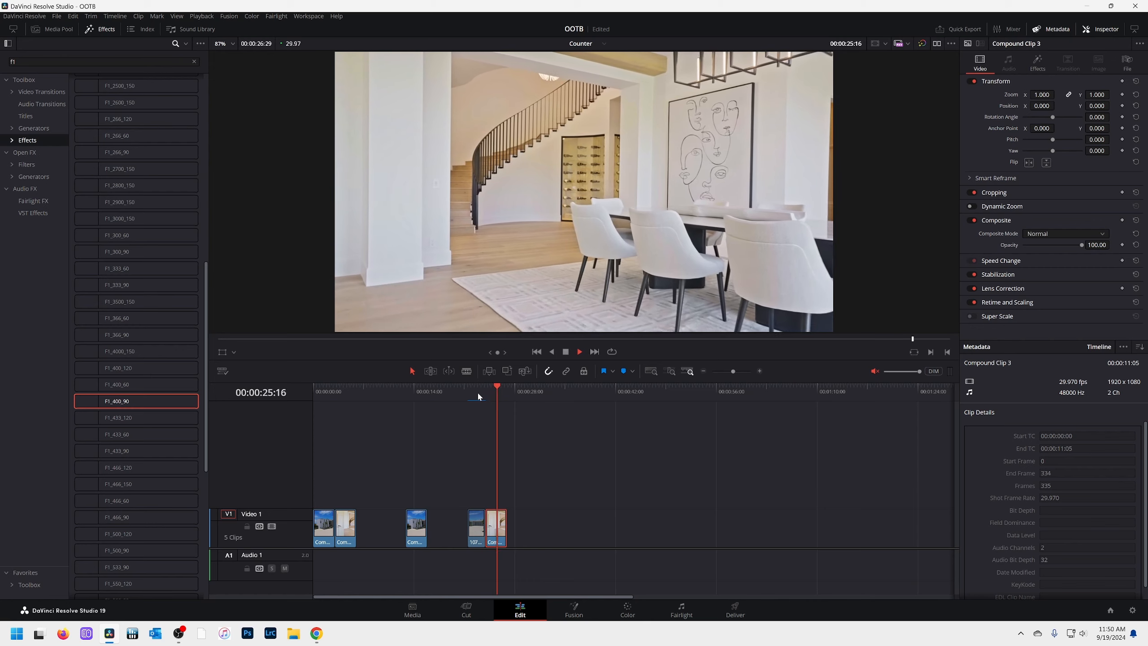
left_click(477, 394)
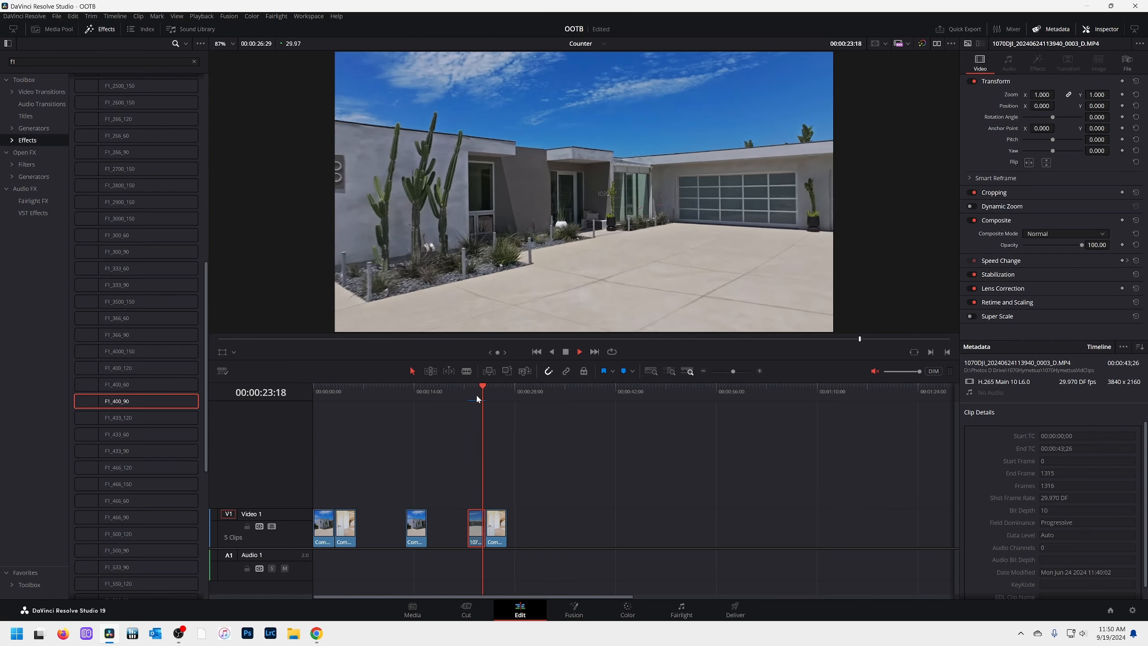
left_click(477, 399)
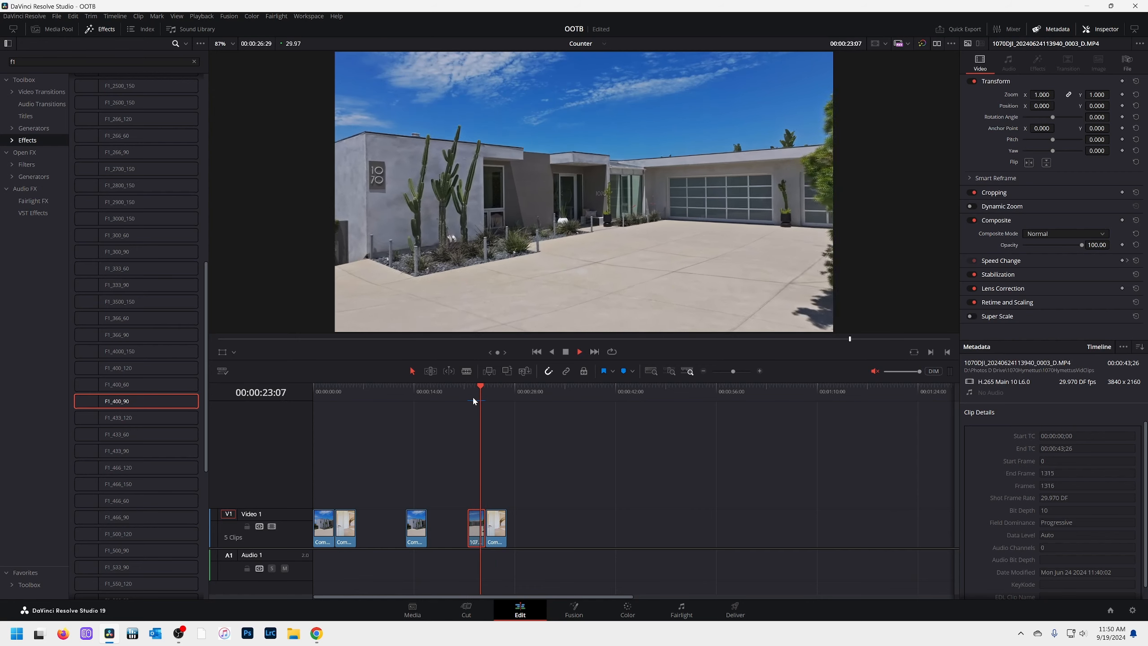
key("space")
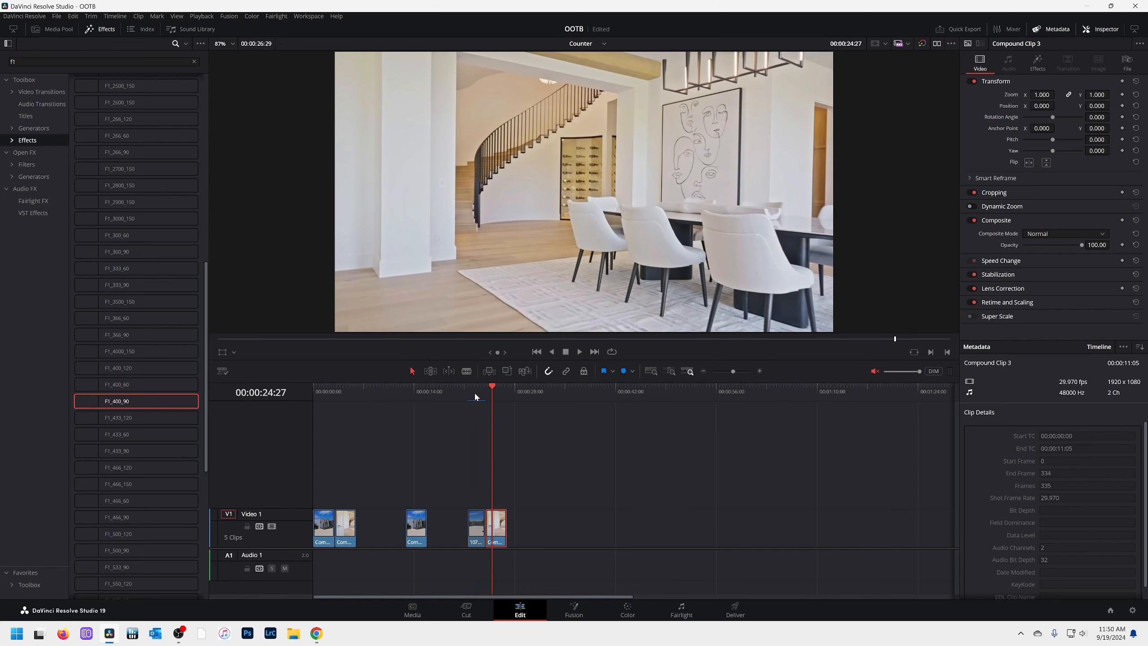
- Replay the speeDRamper transition at the timeline's start several times and compare it with the manually ramped transition
left_click(325, 395)
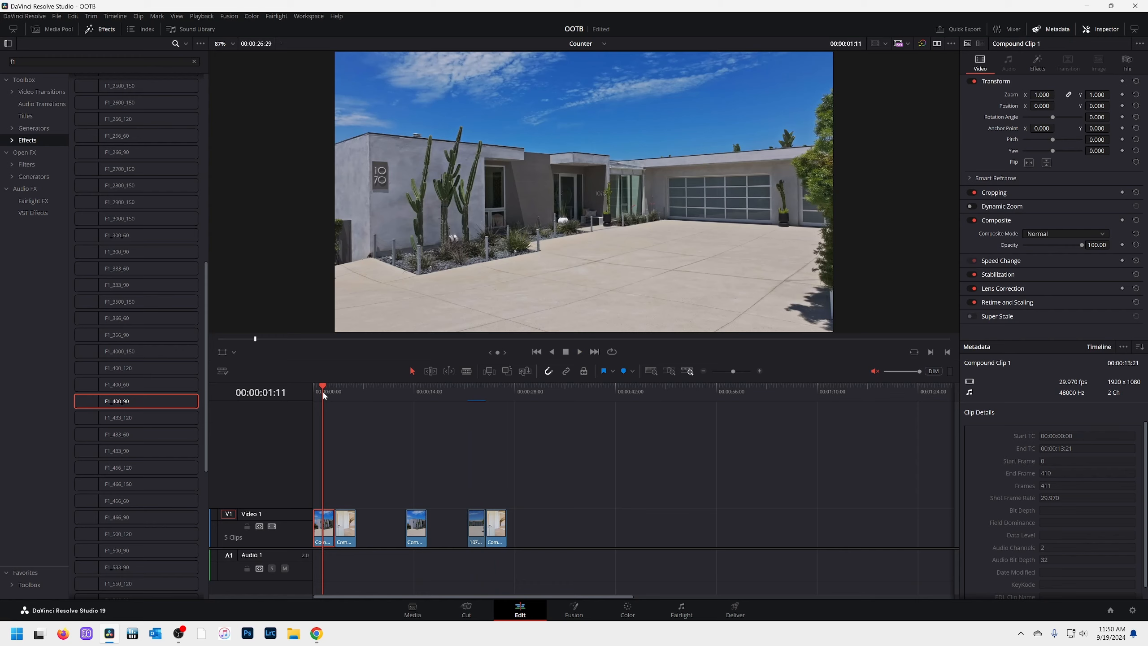
key("space")
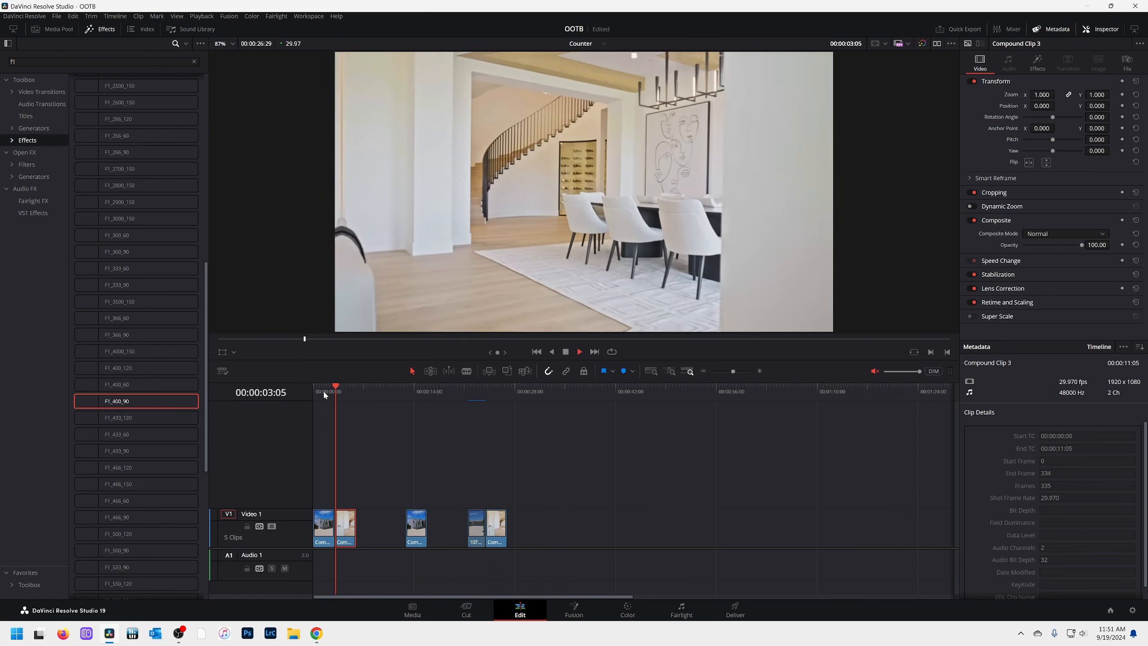
key("space")
left_click(323, 389)
key("space")
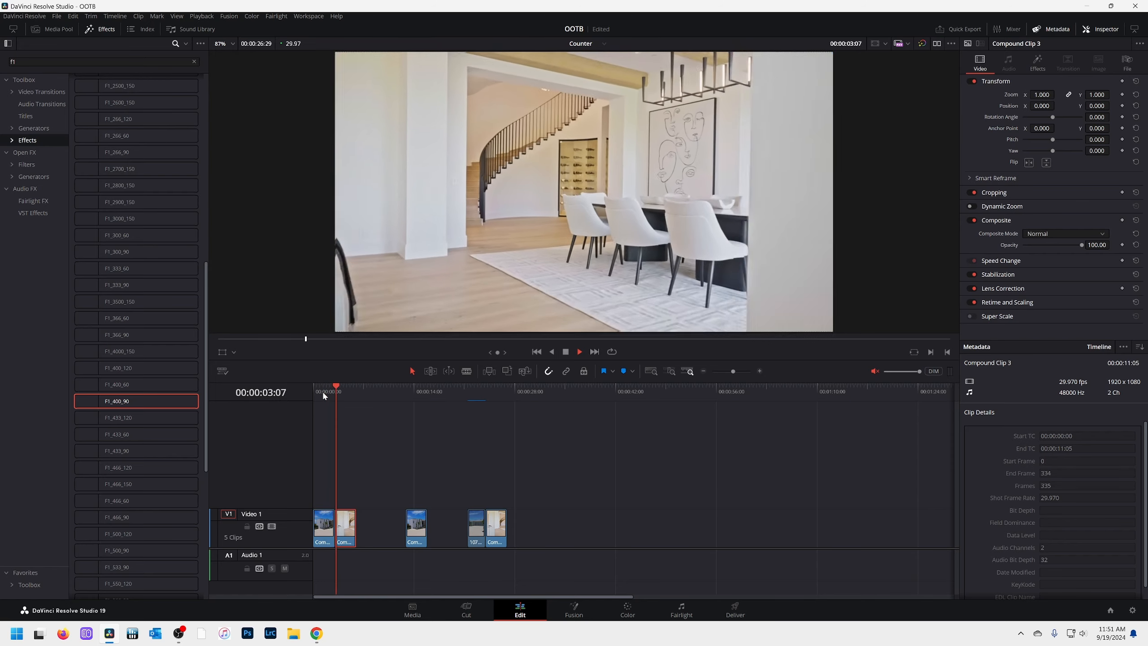
left_click(324, 393)
key("space")
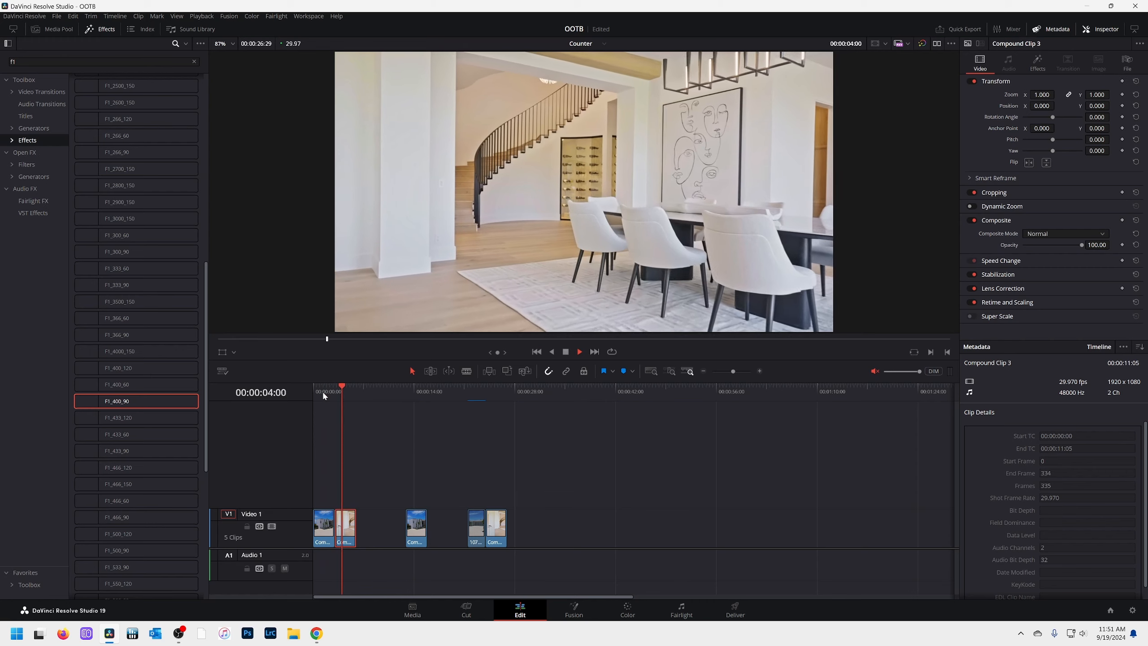
left_click(323, 393)
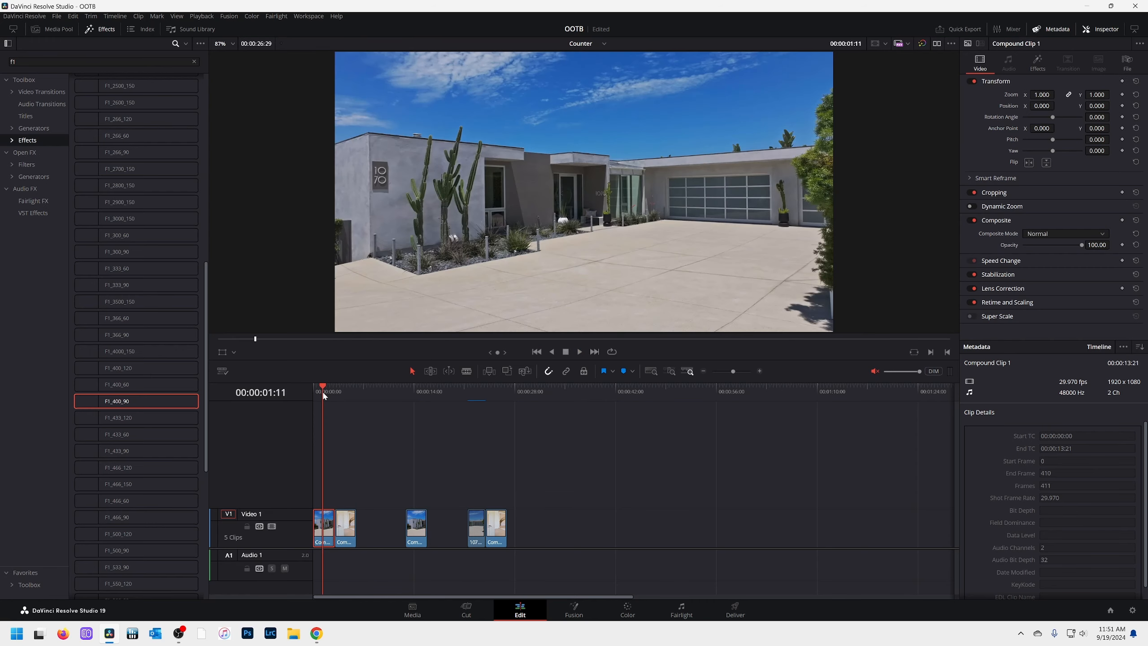
left_click(480, 392)
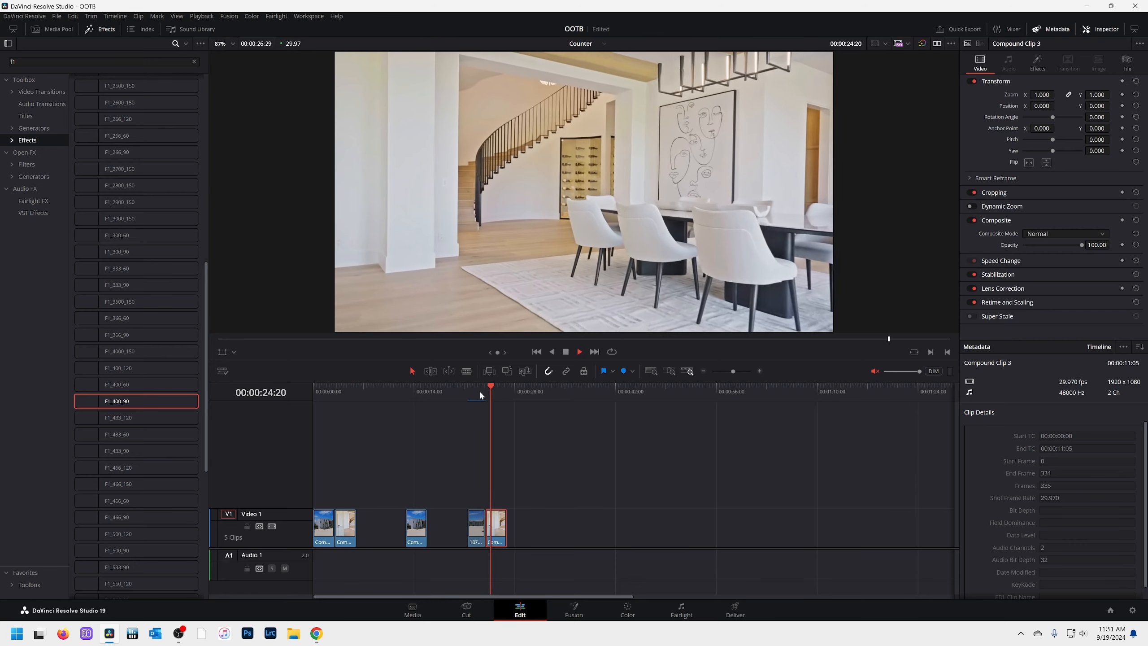
- Play the manually ramped drone clip into the following Compound Clip 3 repeatedly, examining the speed change across the cut, and stop playback in the interior shot
left_click(482, 391)
left_click(472, 392)
key("space")
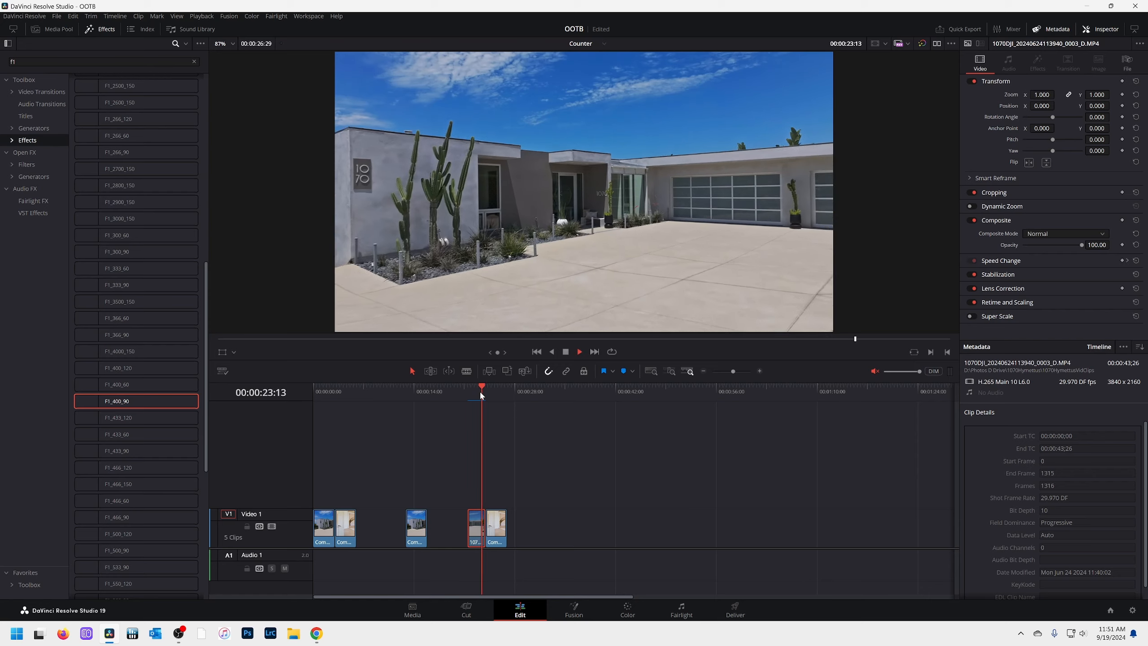
left_click(468, 391)
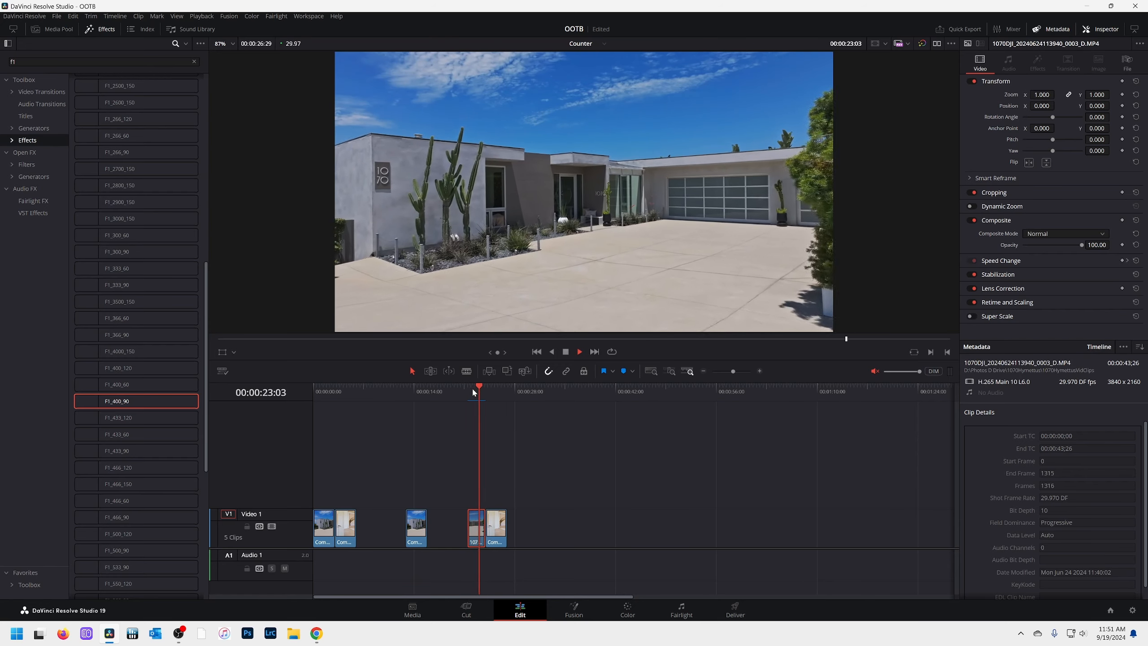
left_click(474, 390)
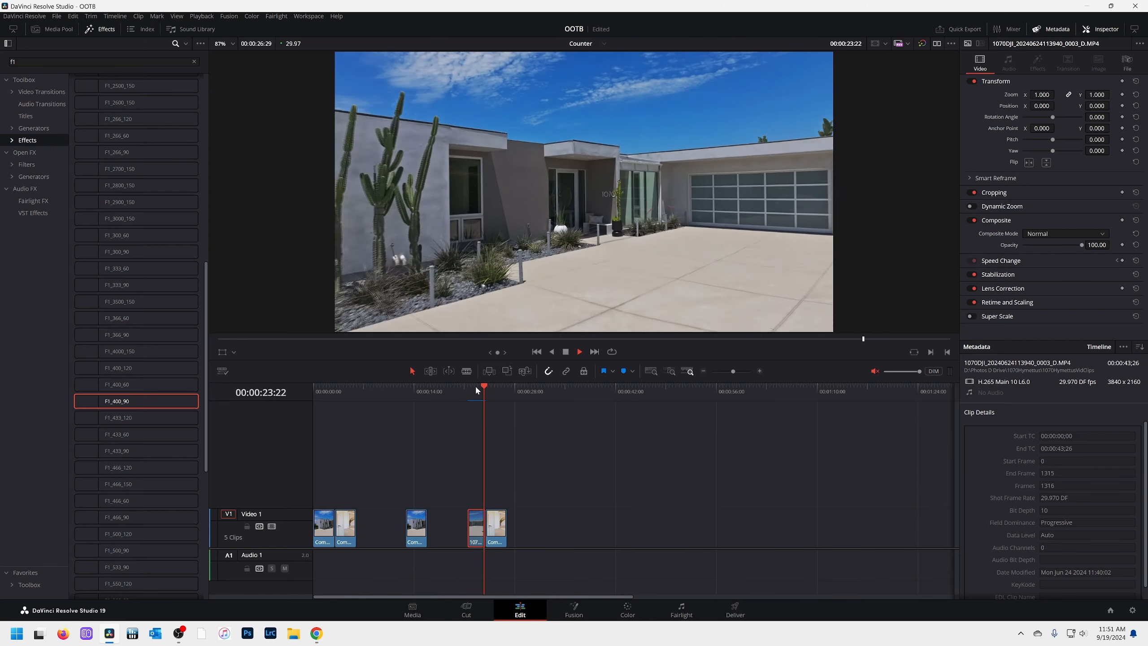
left_click(475, 388)
key("space")
left_click(465, 388)
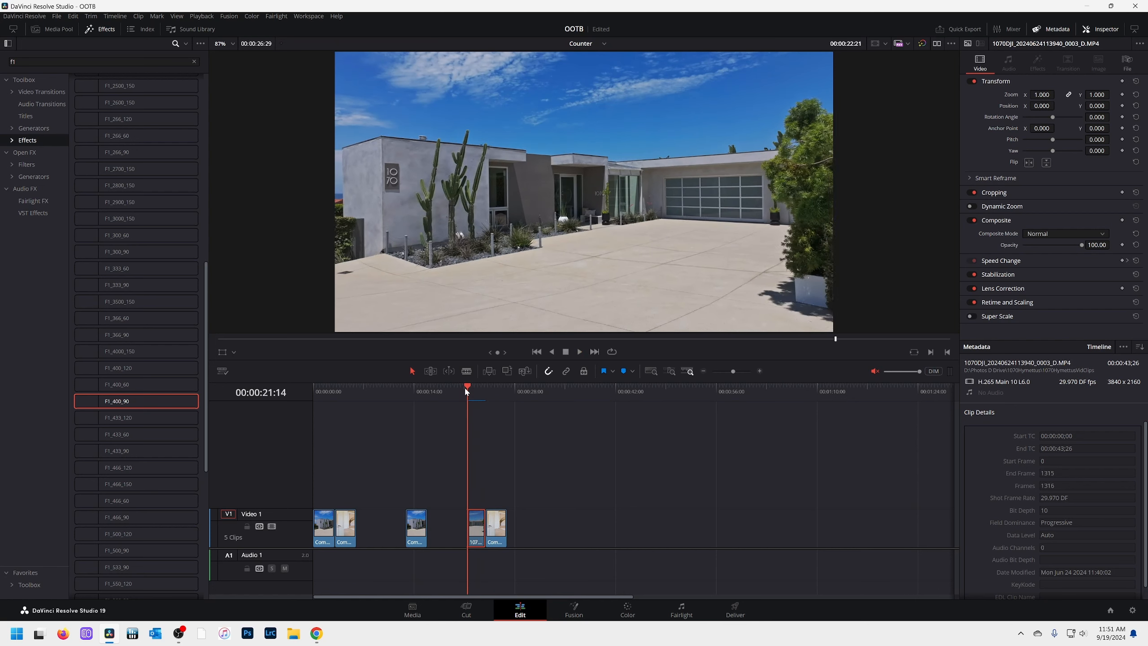
key("space")
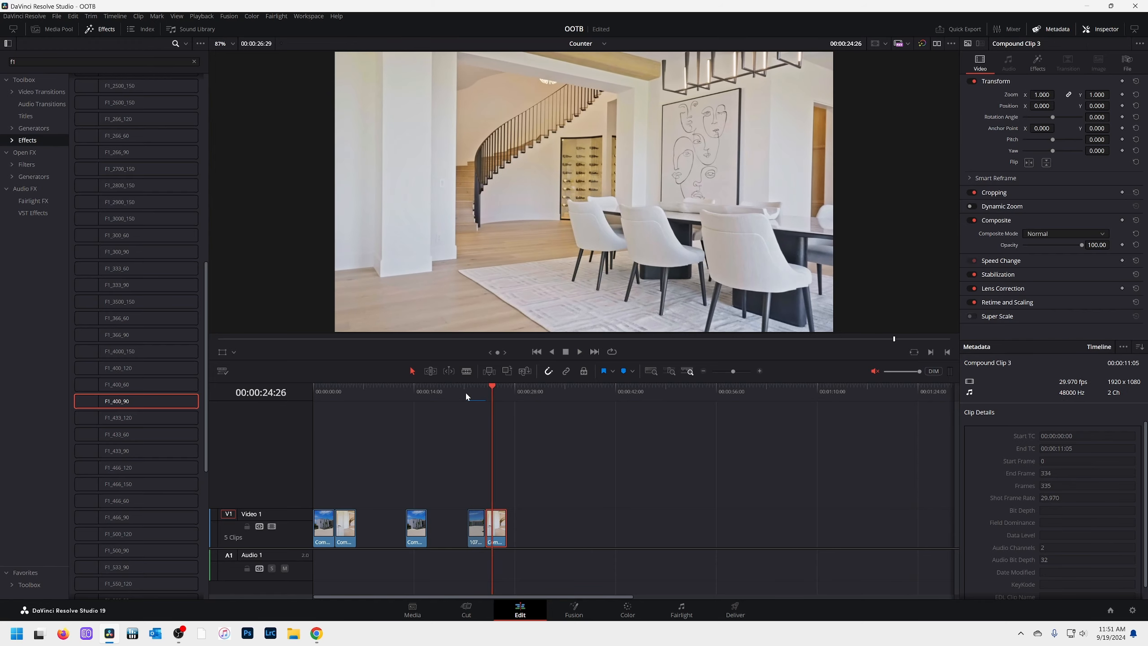
left_click(468, 390)
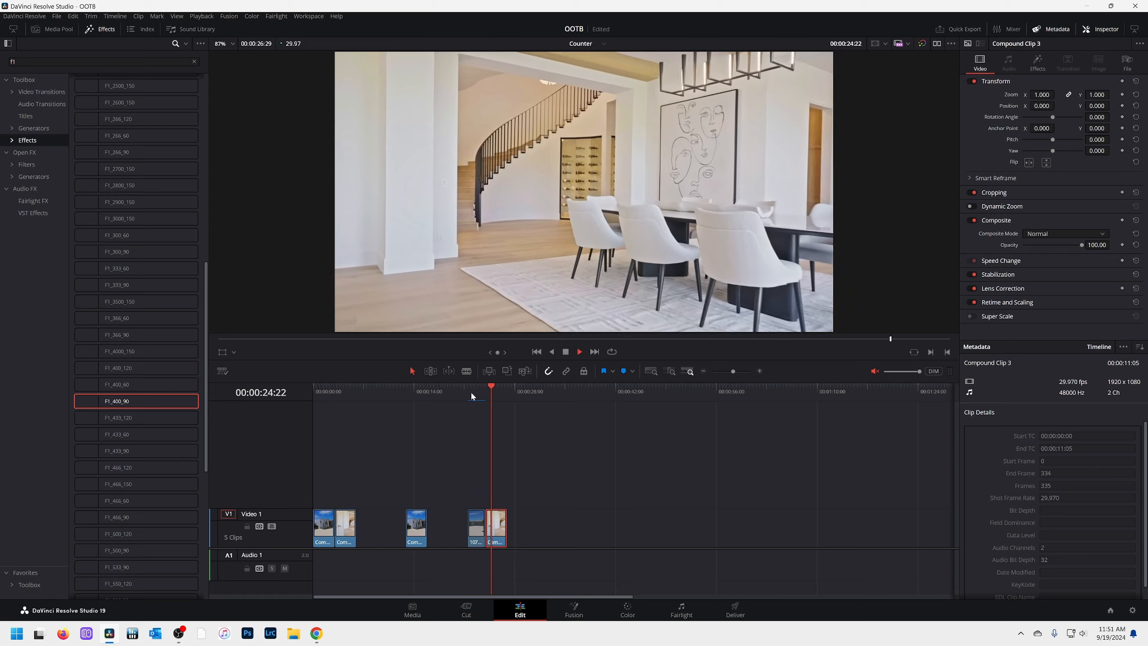
left_click(471, 395)
key("space")
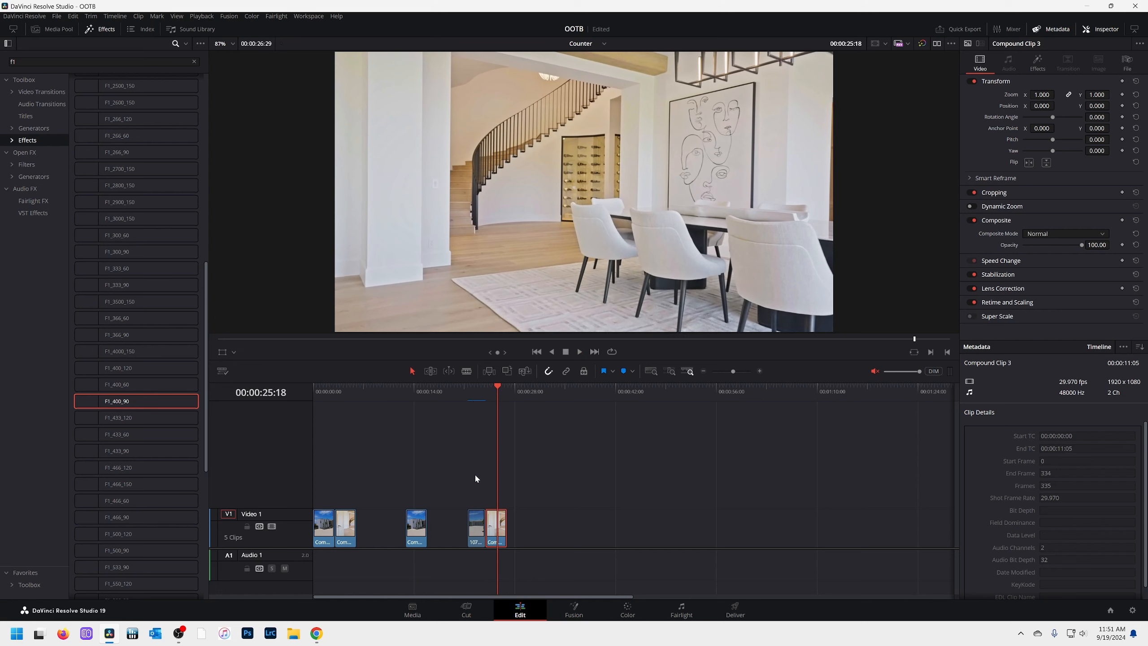
left_click(469, 392)
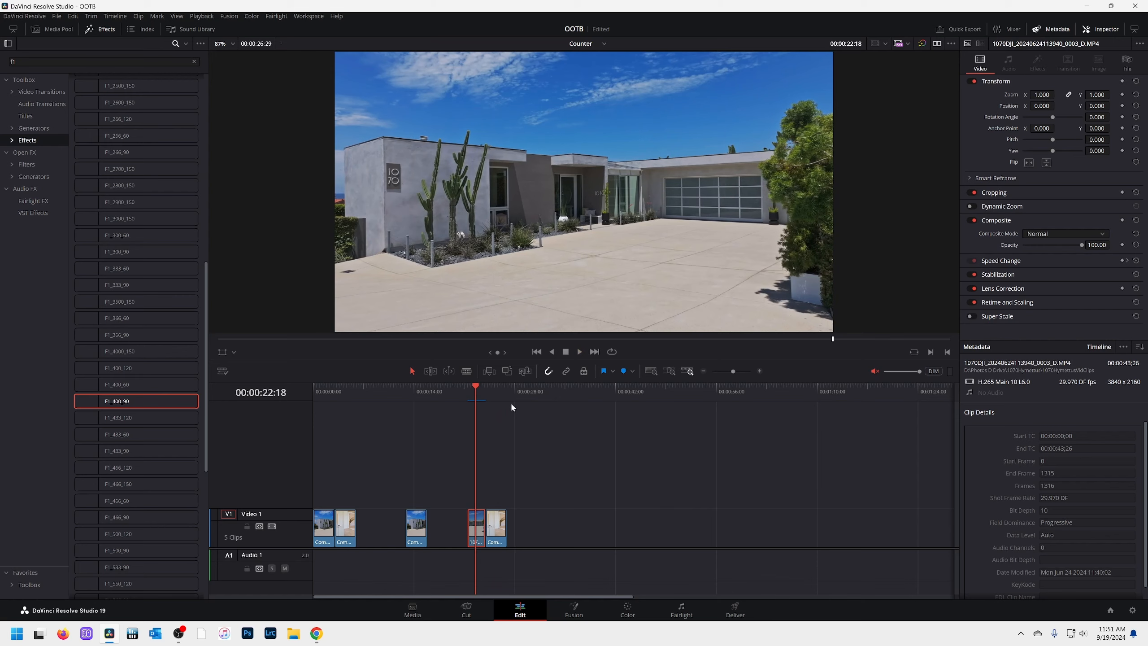
key("space")
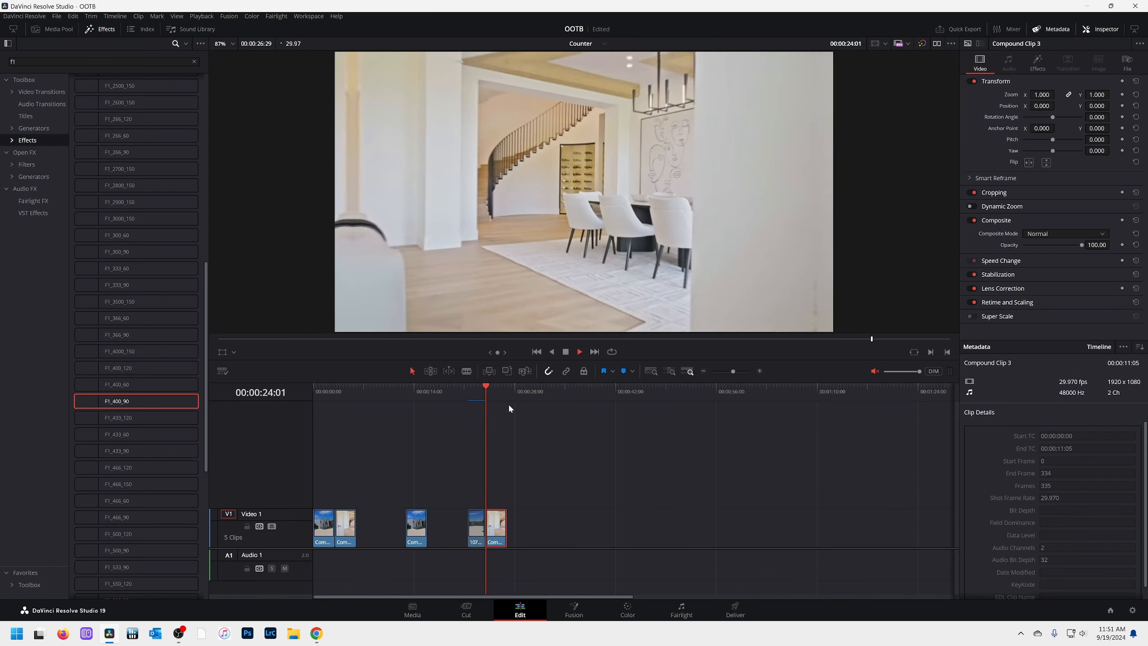
left_click_drag(474, 390, 476, 391)
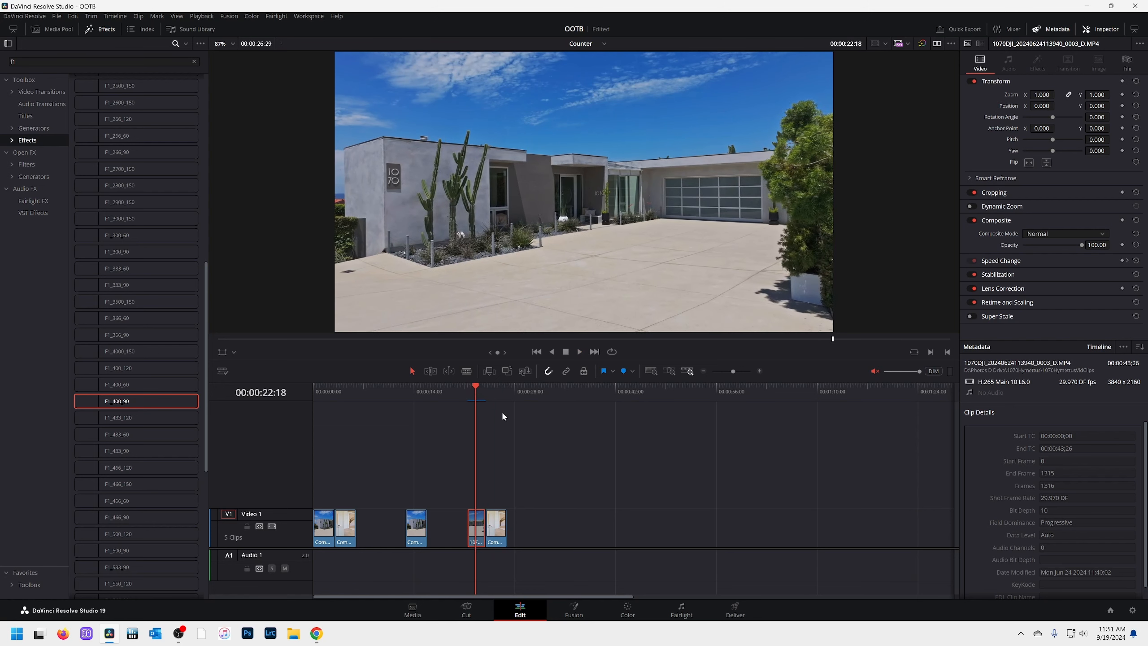
key("space")
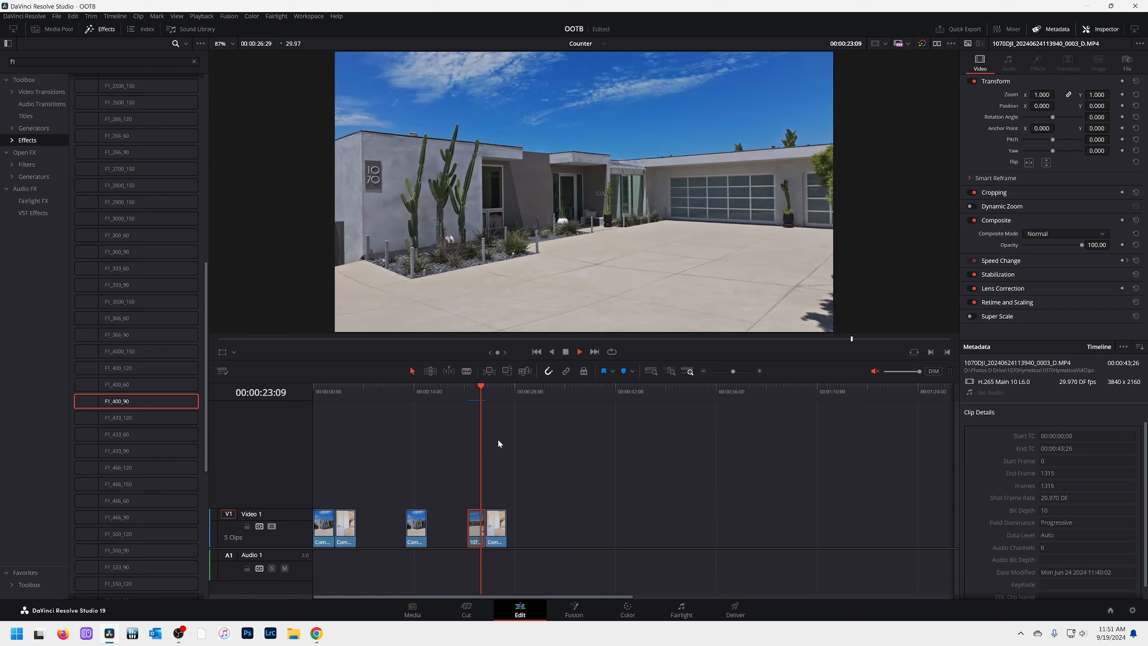
left_click(471, 390)
key("space")
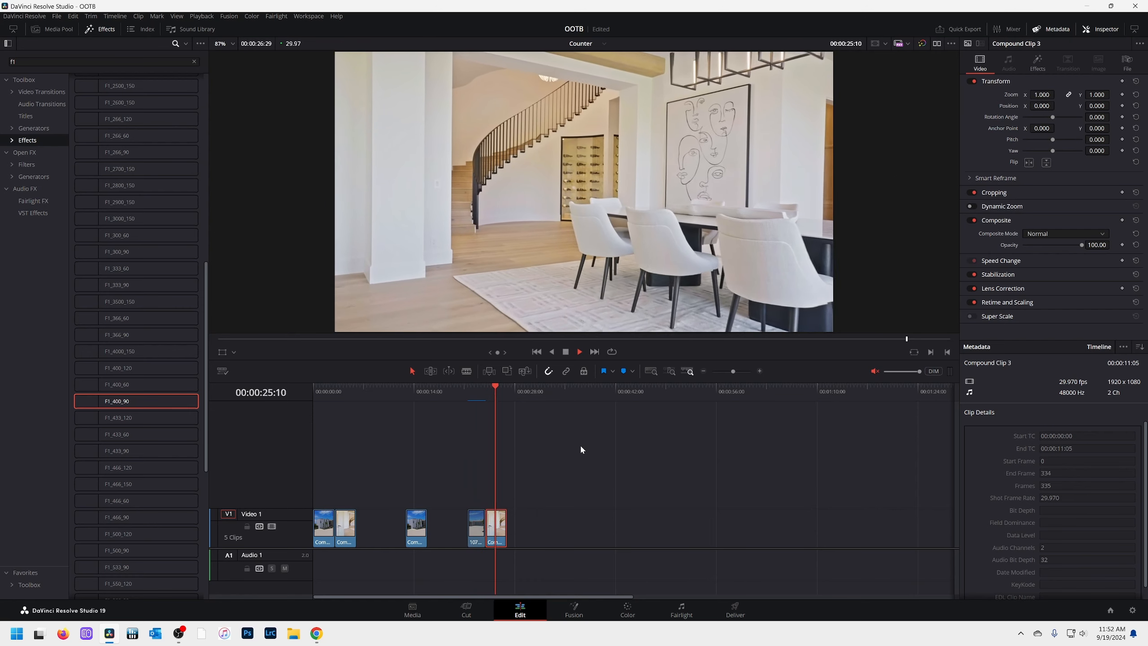
key("space")
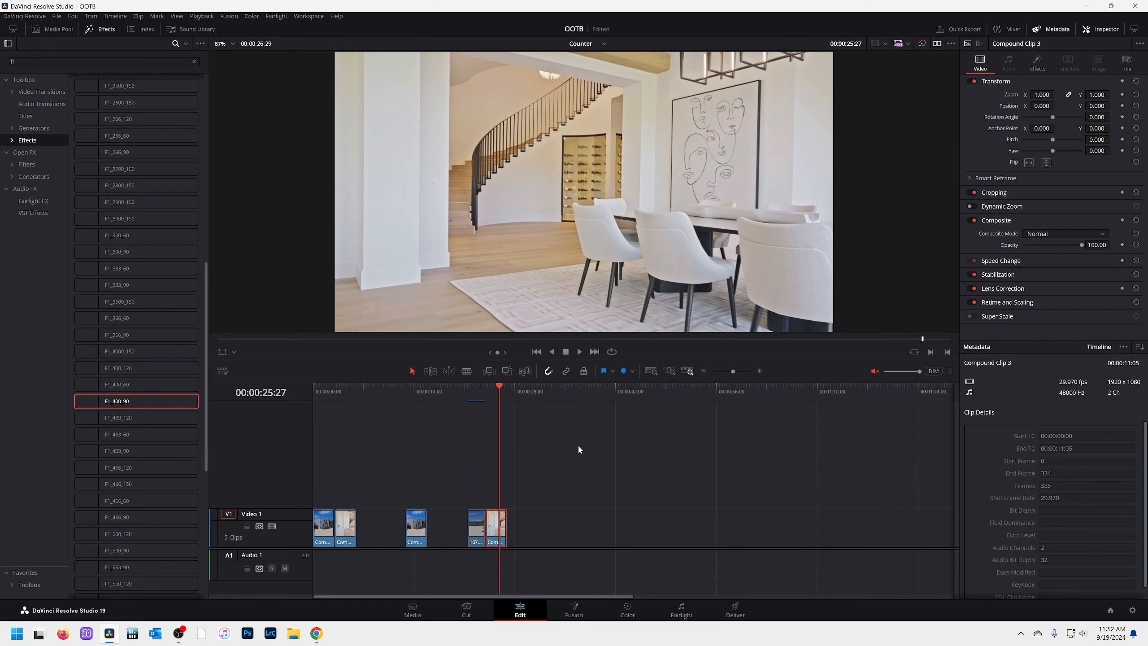